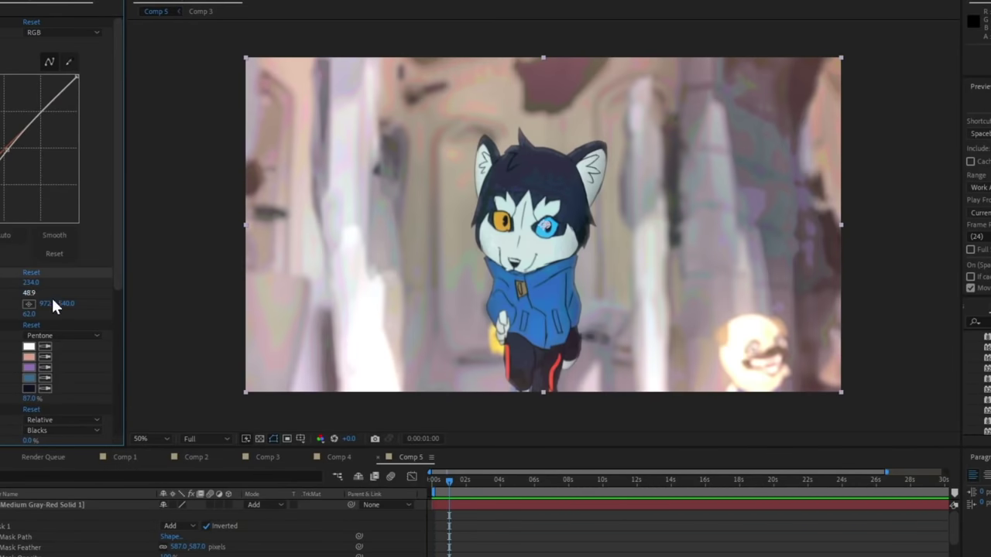
# Step: At about 27 seconds, paste the colour-grade effects onto the Comp 4 layer and preview playback
pyautogui.keyDown('shift'); pyautogui.hscroll(3, 689, 503); pyautogui.keyUp('shift')
pyautogui.moveTo(703, 481); pyautogui.dragTo(832, 522)
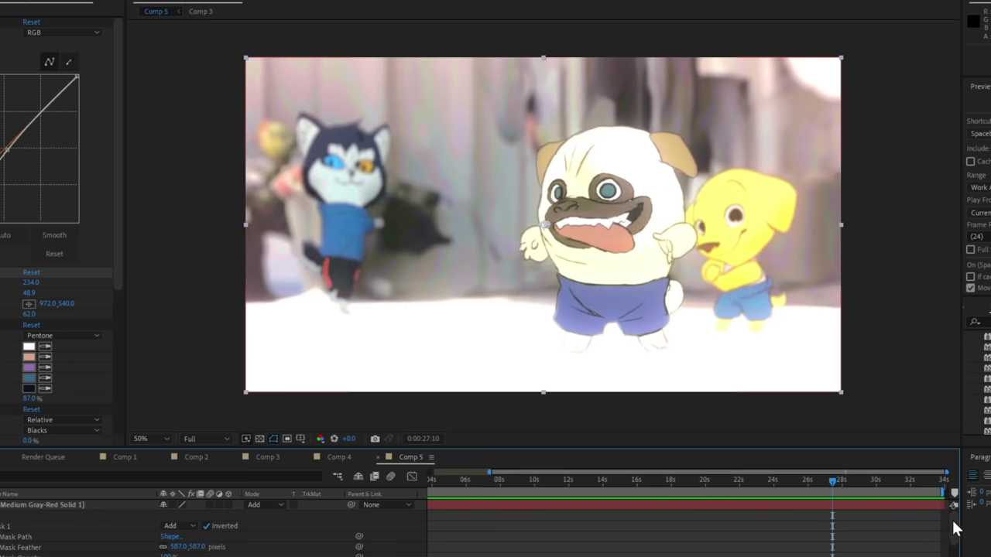
pyautogui.scroll(-3, 956, 529)
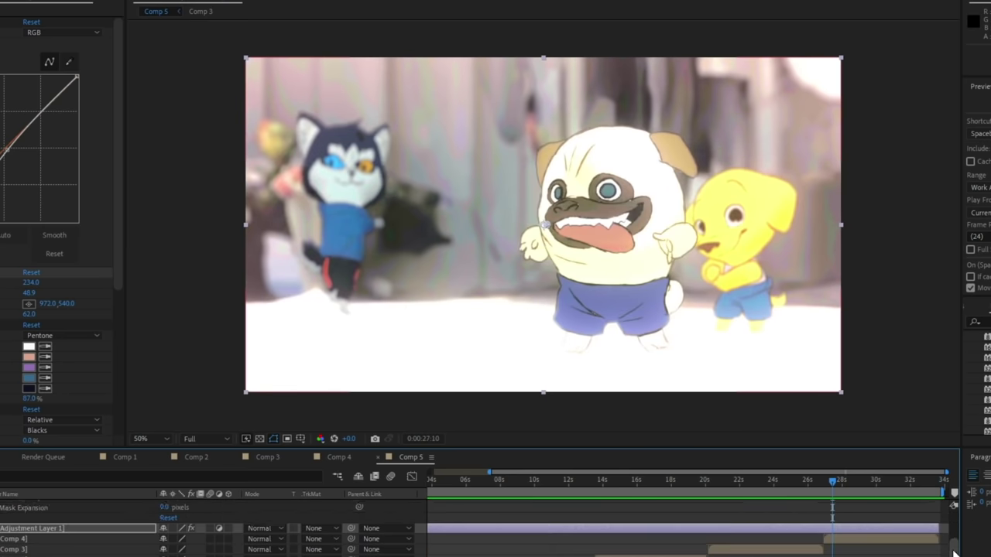
pyautogui.click(852, 527)
pyautogui.hotkey('ctrl', 'v')
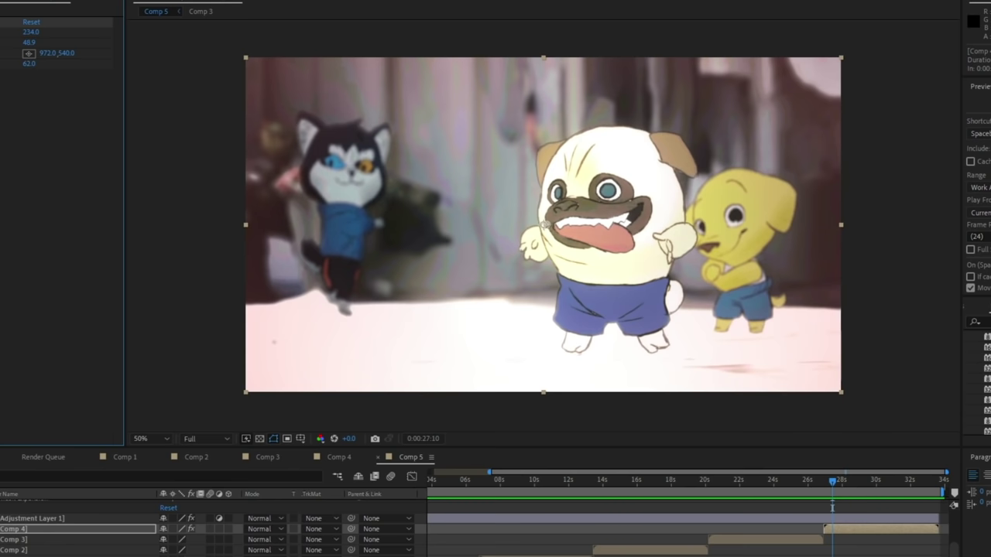
pyautogui.press('space')
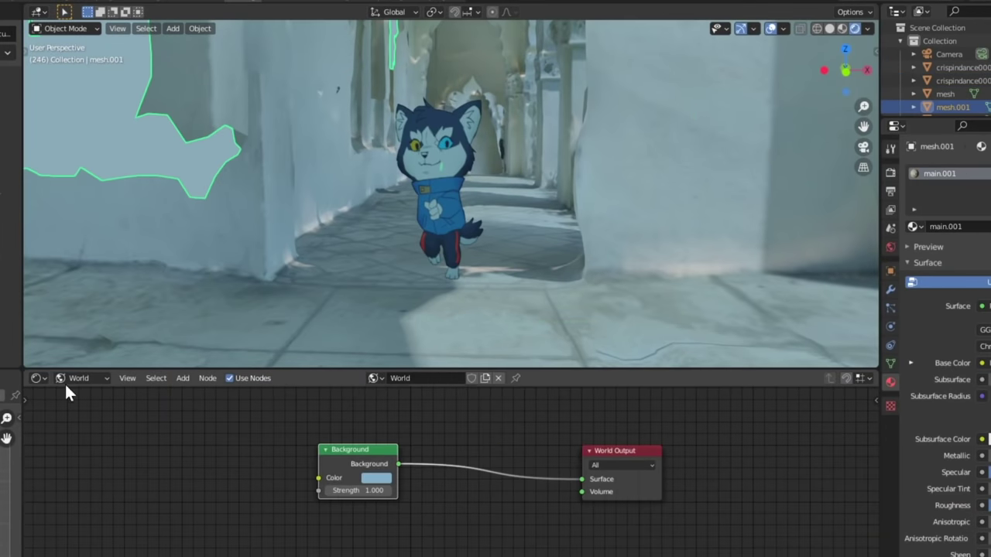
# Step: On mesh.001, link a Texture Coordinate node into the image sequence's Vector input
pyautogui.click(67, 389)
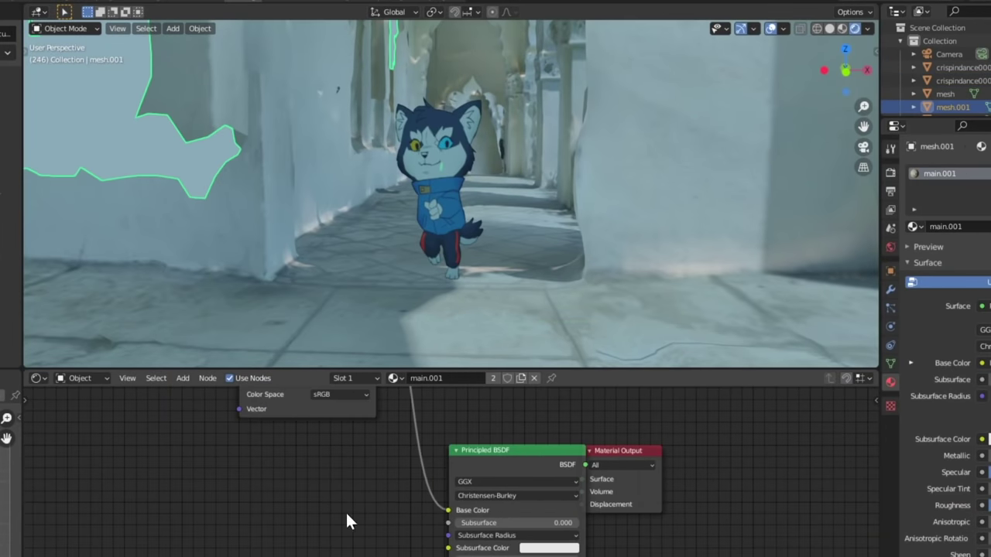
pyautogui.scroll(-3, 419, 395)
pyautogui.click(182, 378)
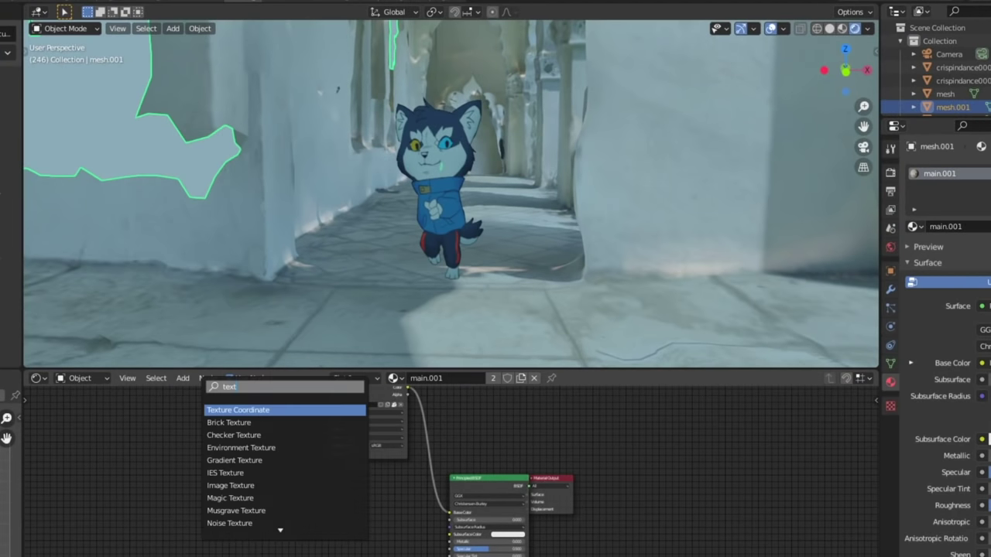
pyautogui.click(248, 408)
pyautogui.click(200, 427)
pyautogui.moveTo(199, 471); pyautogui.dragTo(309, 514)
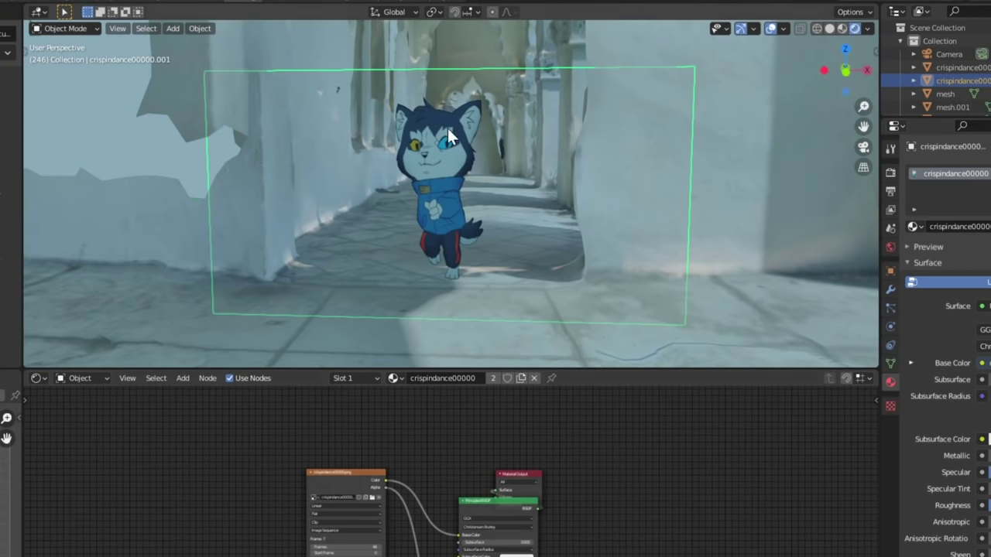
pyautogui.moveTo(366, 485); pyautogui.dragTo(413, 422, button='middle')
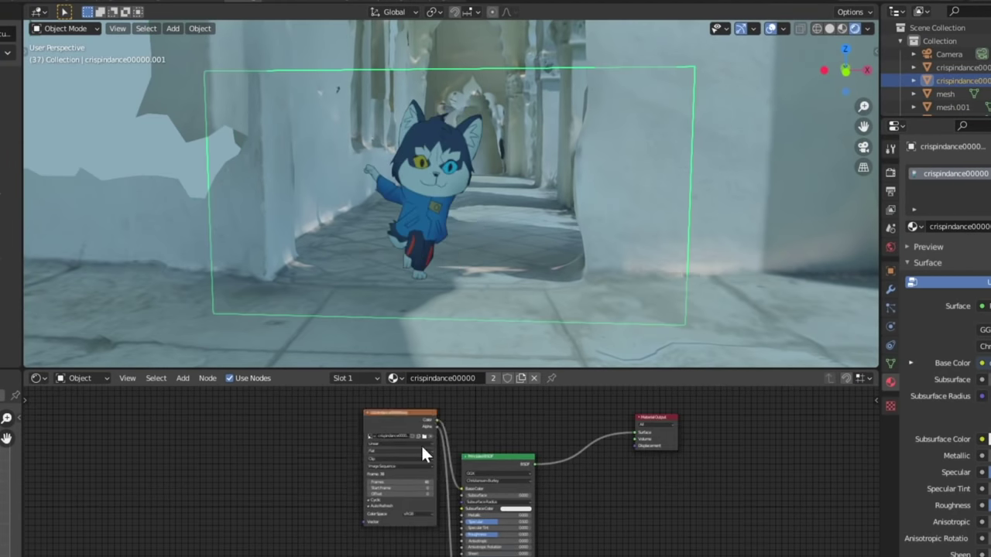
pyautogui.moveTo(413, 422); pyautogui.dragTo(354, 445)
# Step: Link Generated coordinates to the image's Vector input through a new Mapping node
pyautogui.click(183, 378)
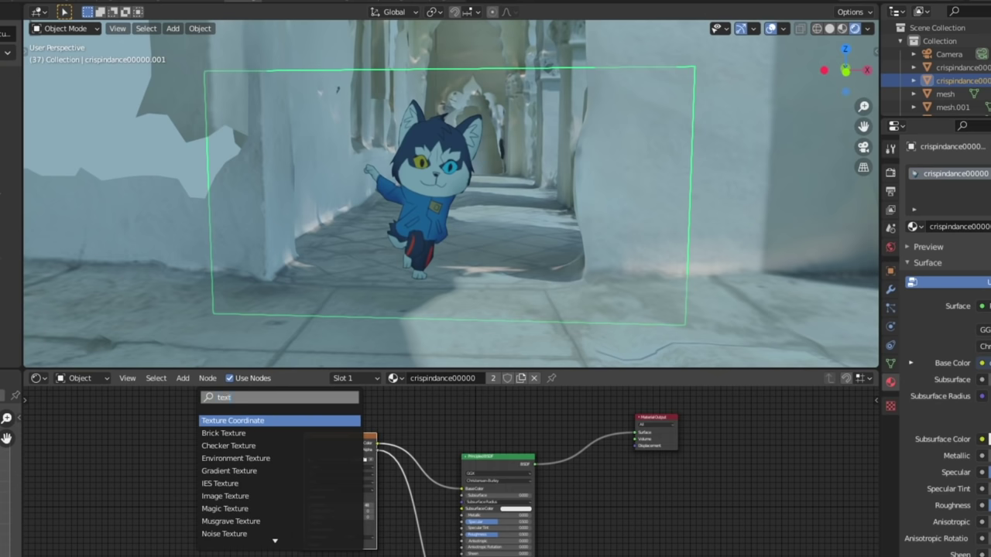
pyautogui.click(232, 420)
pyautogui.click(216, 429)
pyautogui.scroll(2, 216, 428)
pyautogui.moveTo(155, 415); pyautogui.dragTo(266, 552)
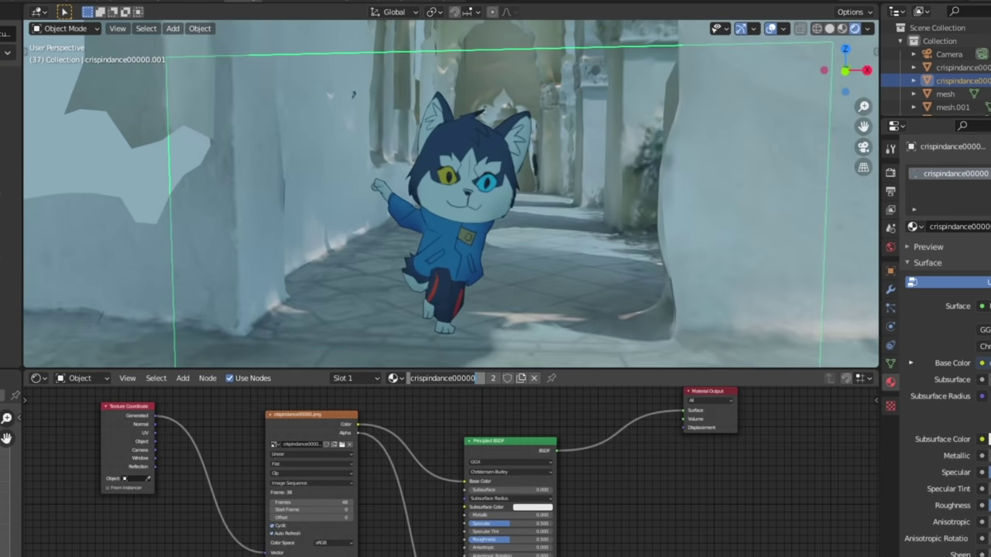
pyautogui.click(183, 378)
pyautogui.press('Return')
pyautogui.click(189, 450)
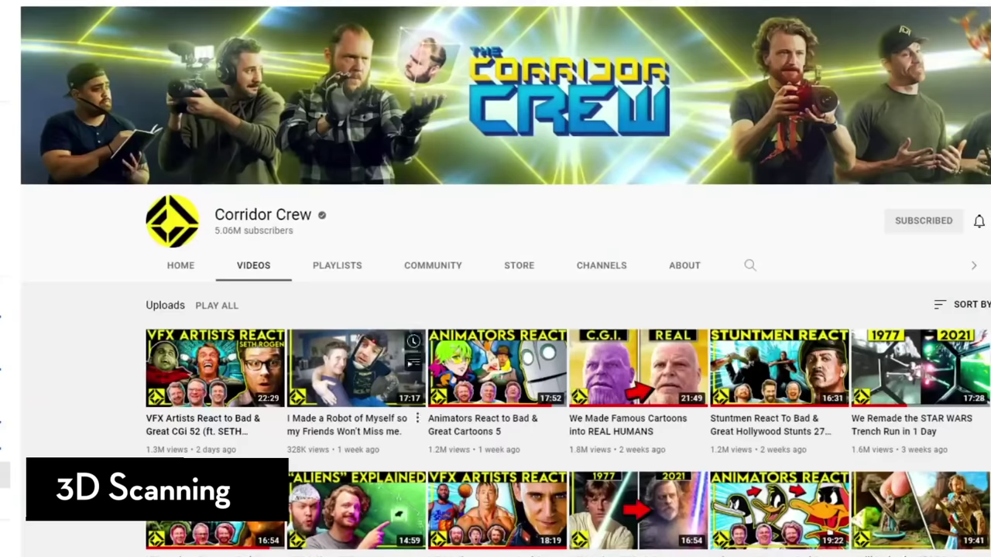
# Step: Scroll down the Corridor Crew Videos tab to reach older uploads
pyautogui.scroll(-3, 379, 387)
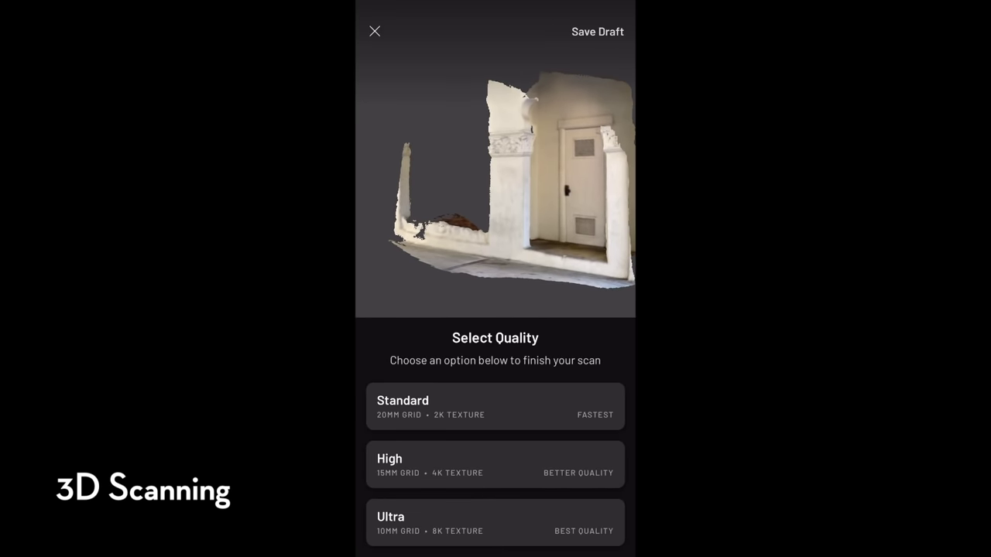
# Step: Pick a quality for the pillar-and-doorway scan and let it process
pyautogui.click(496, 465)
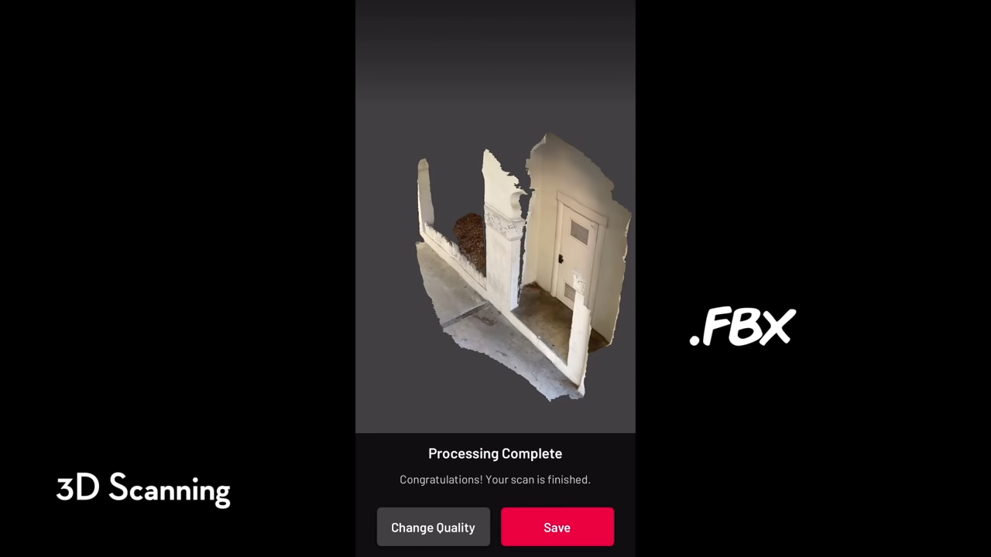
# Step: Save the doorway scan and export it as an FBX model through the share sheet
pyautogui.click(557, 527)
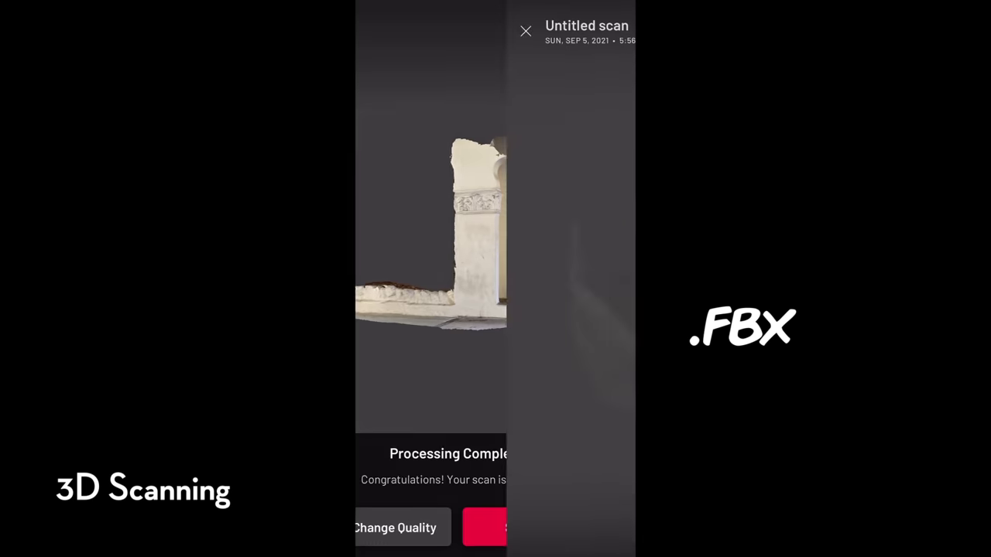
pyautogui.click(596, 518)
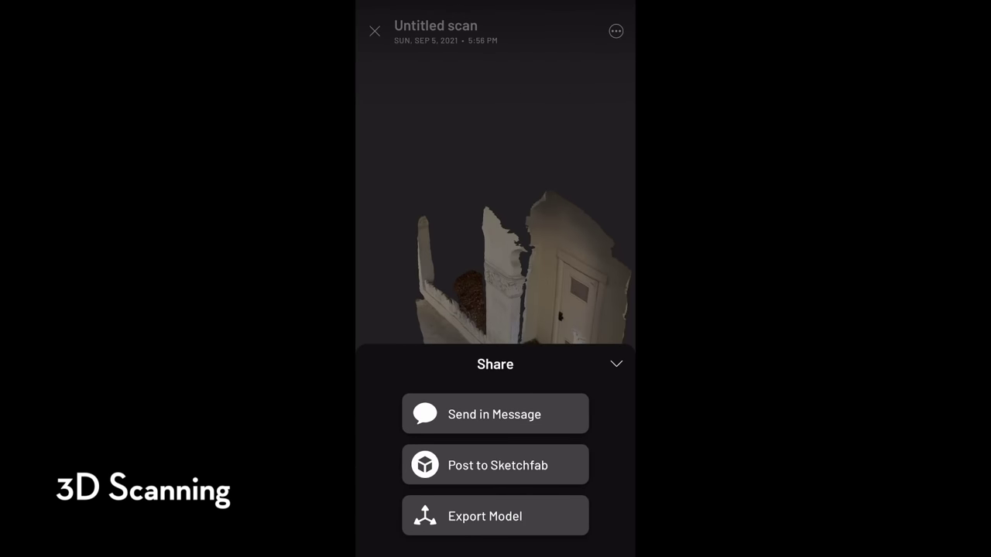
pyautogui.click(496, 516)
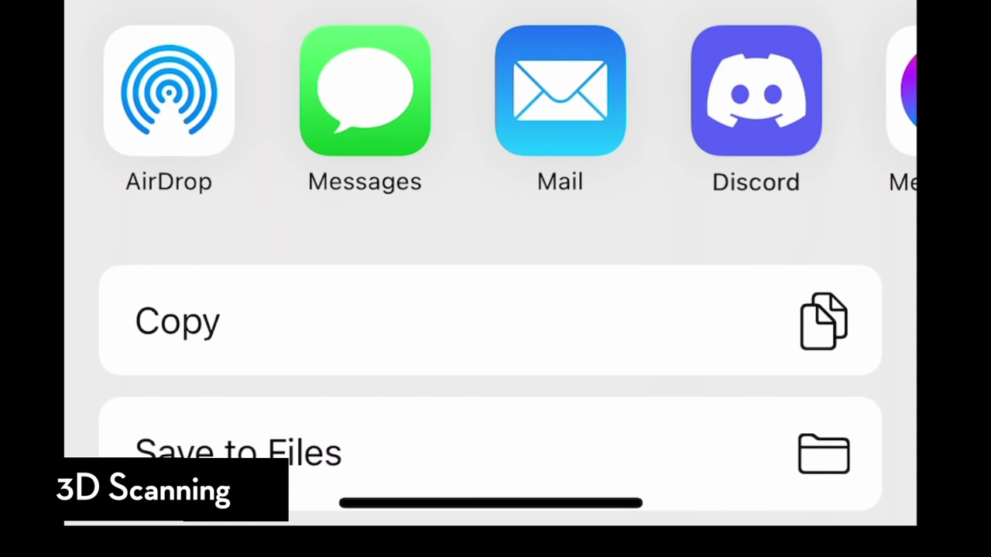
pyautogui.hscroll(10, 490, 108)
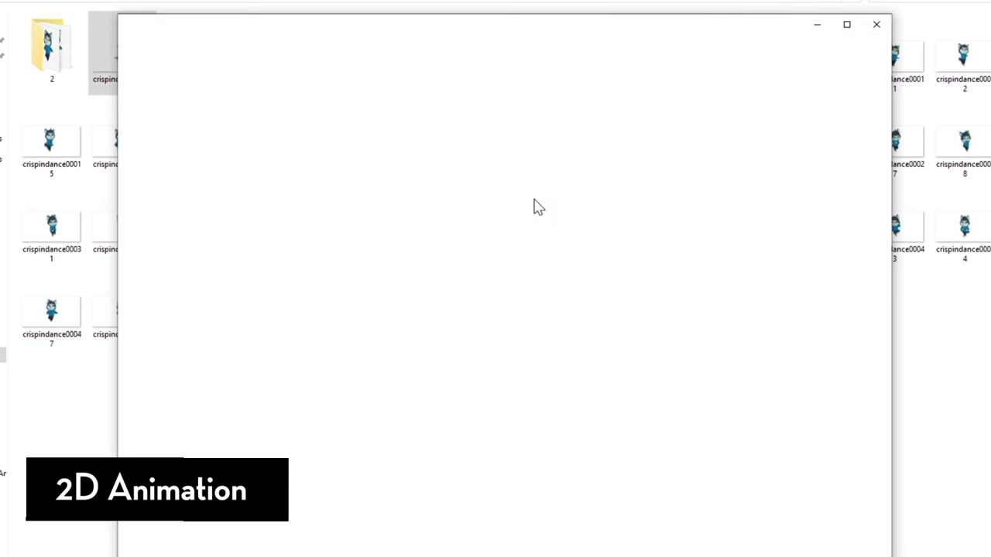
pyautogui.moveTo(522, 37); pyautogui.dragTo(611, 4)
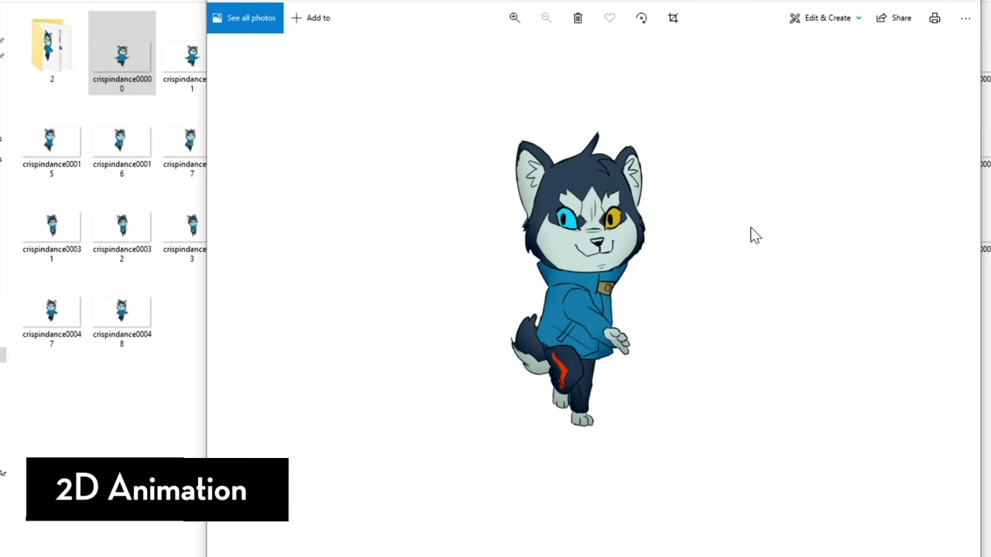
pyautogui.click(969, 4)
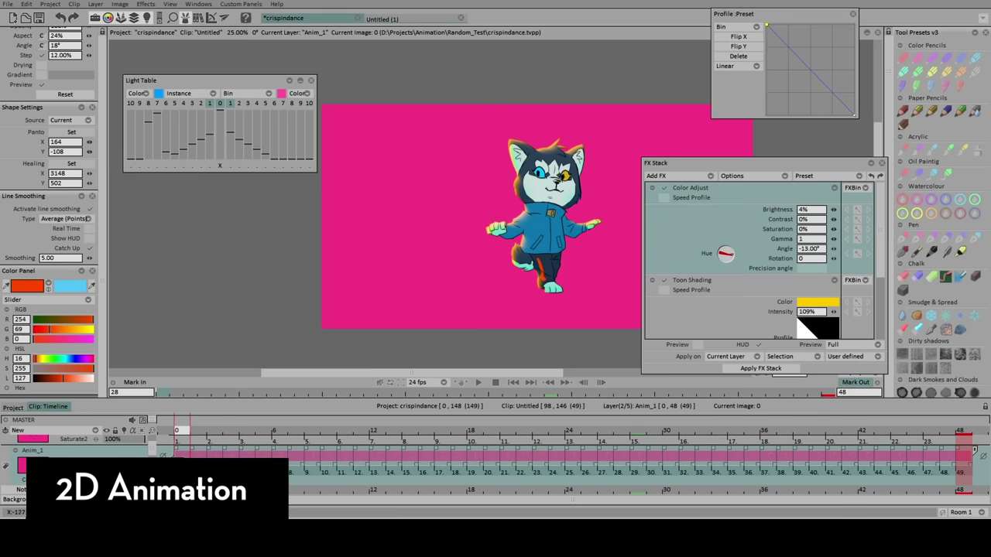
# Step: Play the cat's dance animation in the crispindance project
pyautogui.click(478, 382)
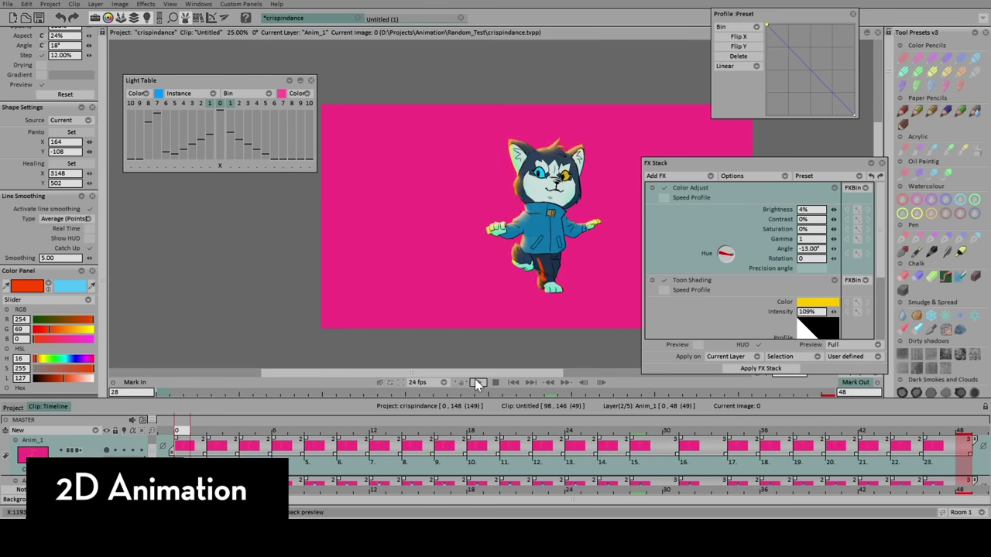
# Step: Stop the cat's dance animation playback
pyautogui.press('space')
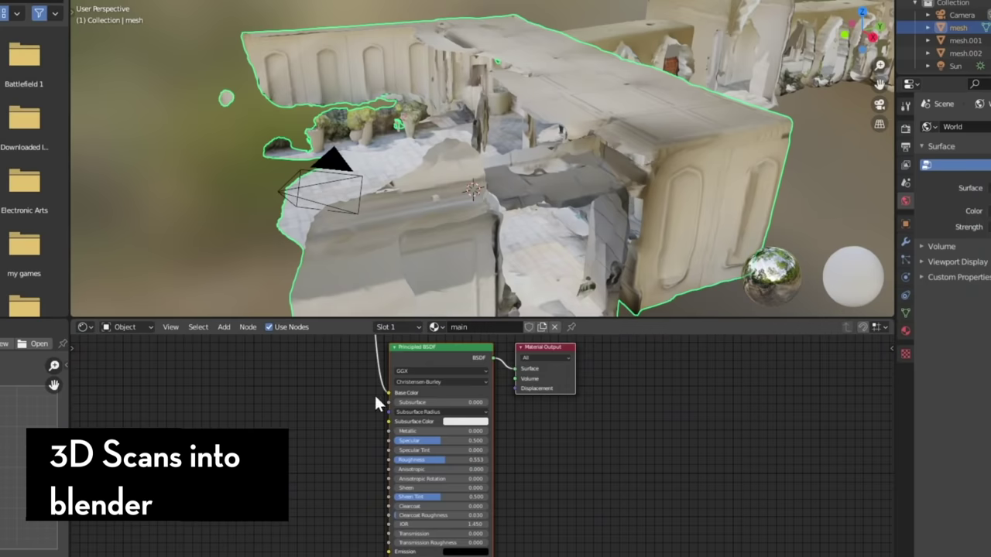
# Step: Assign the image named 'Image' to the Image Texture node and view the mesh's material
pyautogui.moveTo(373, 403); pyautogui.dragTo(386, 434, button='middle')
pyautogui.click(343, 428)
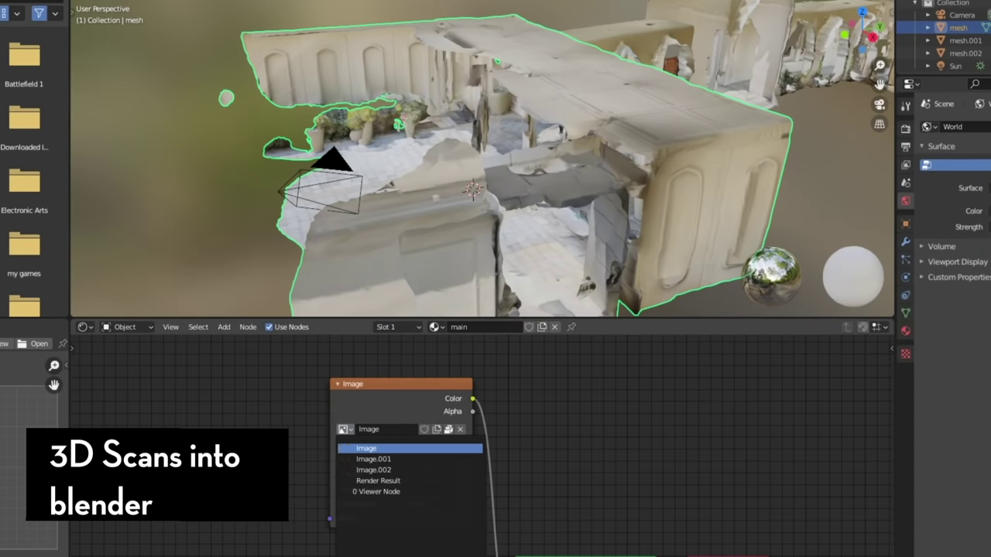
pyautogui.click(349, 448)
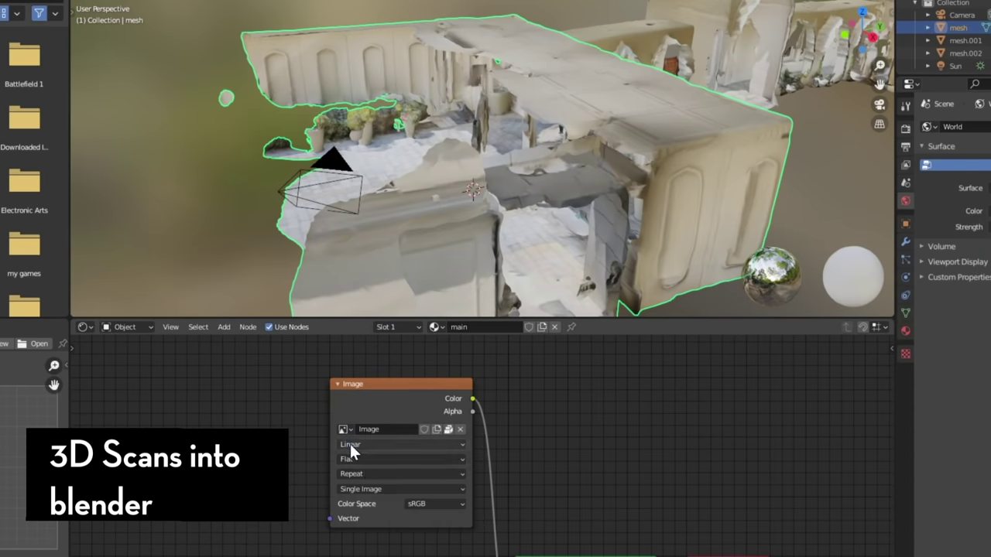
pyautogui.click(905, 330)
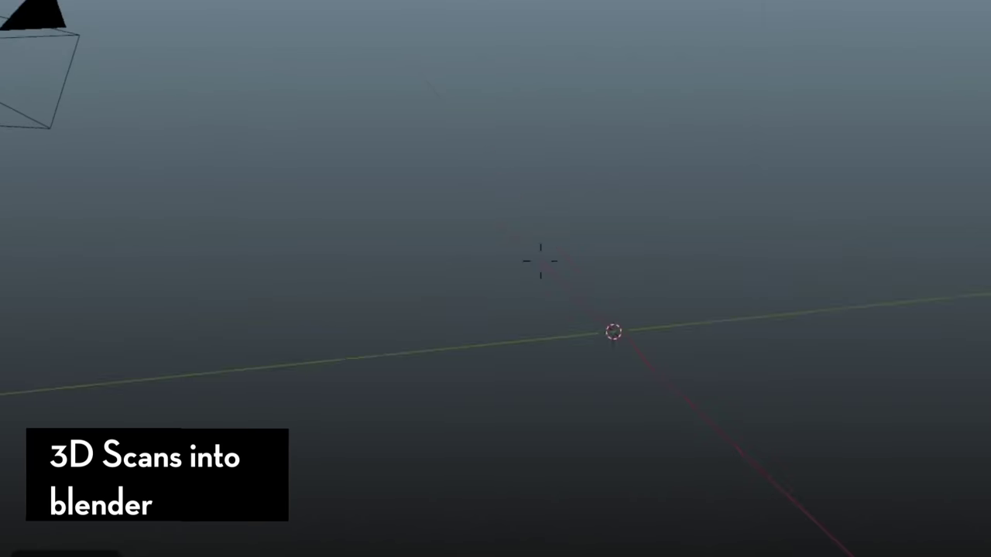
# Step: Import the scan's FBX file and orbit around the textured scan
pyautogui.press('F4')
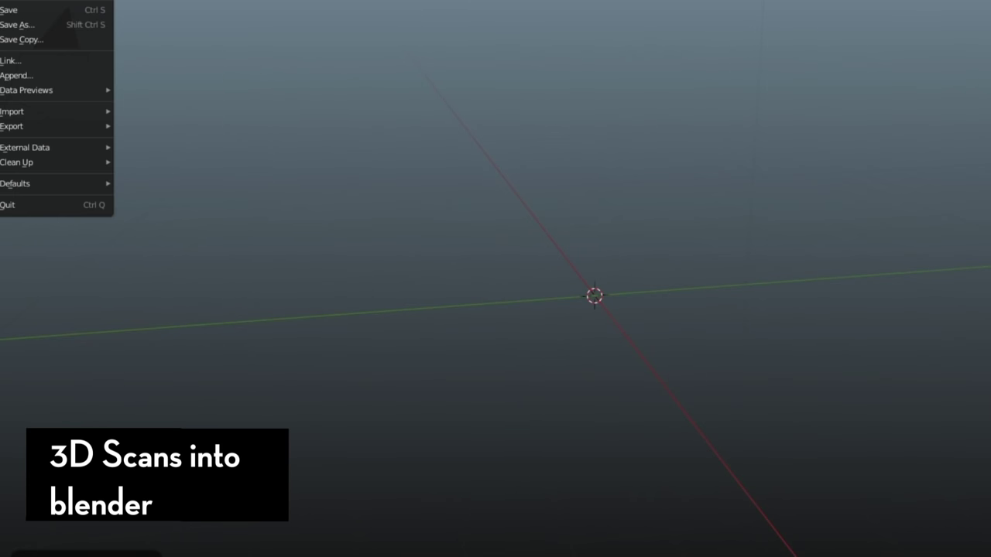
pyautogui.moveTo(51, 109)
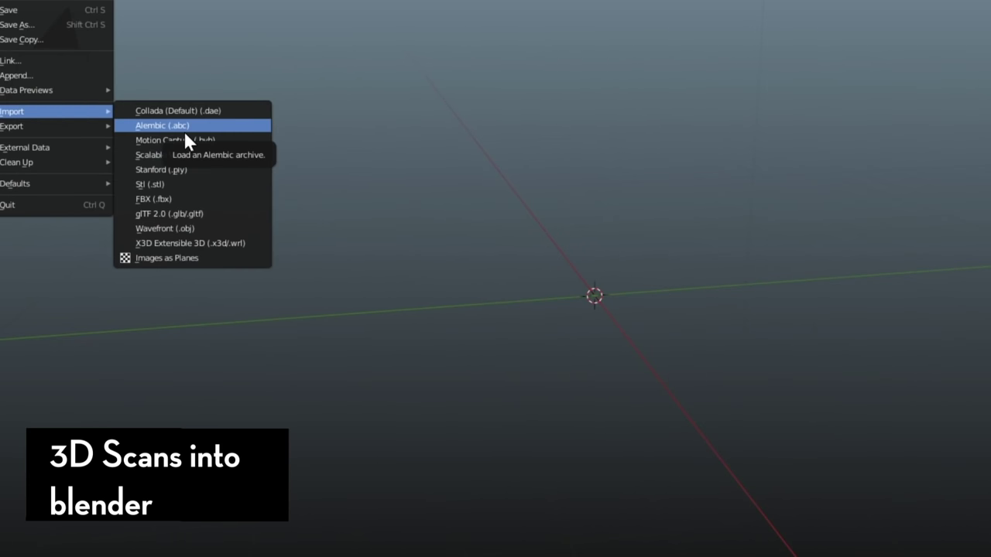
pyautogui.click(196, 202)
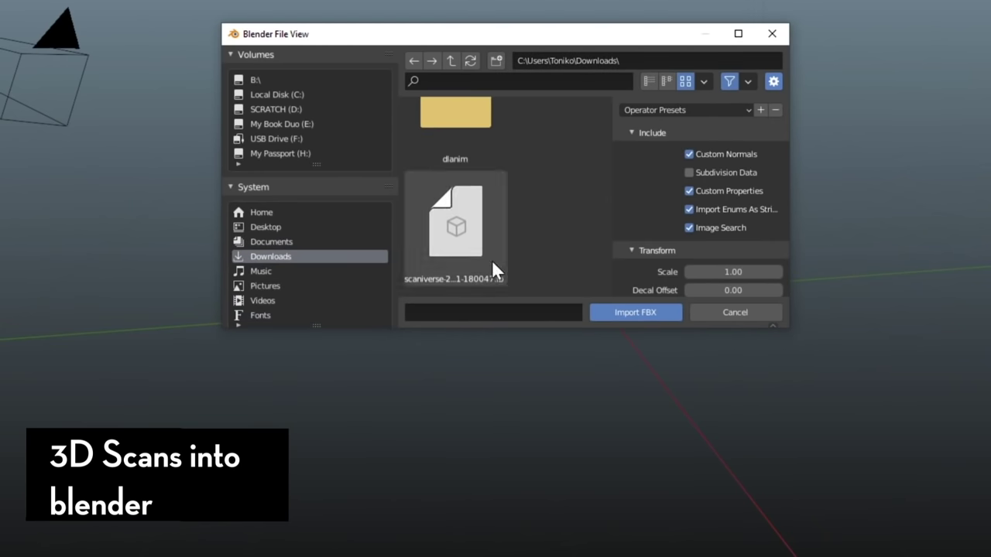
pyautogui.click(492, 264)
pyautogui.scroll(-3, 498, 217)
pyautogui.doubleClick(478, 117)
pyautogui.moveTo(678, 307); pyautogui.dragTo(542, 333, button='middle')
pyautogui.moveTo(540, 260); pyautogui.dragTo(365, 278, button='middle')
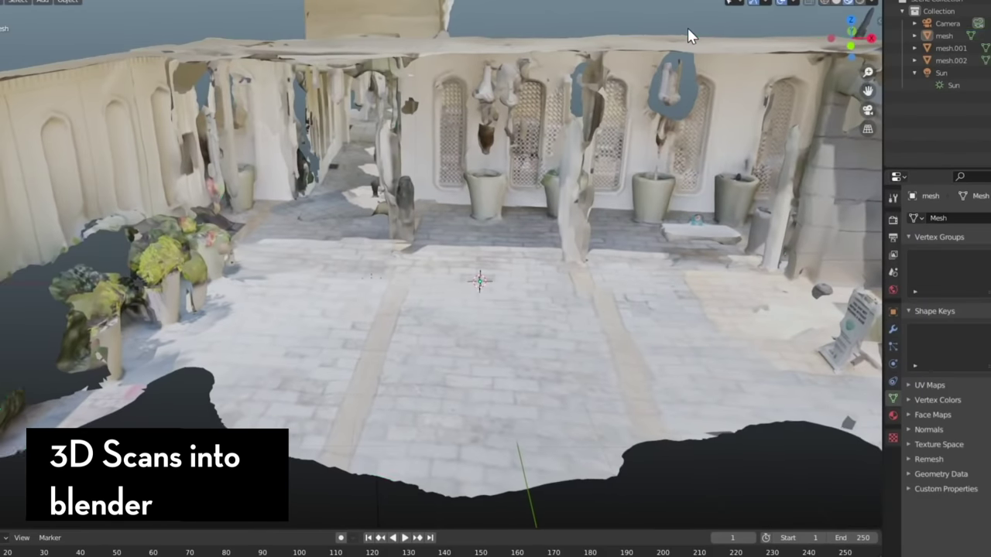
pyautogui.moveTo(479, 279); pyautogui.dragTo(391, 263, button='middle')
# Step: Duplicate mesh.002 as mesh.003, then rotate and move it beside the other scan
pyautogui.click(510, 215)
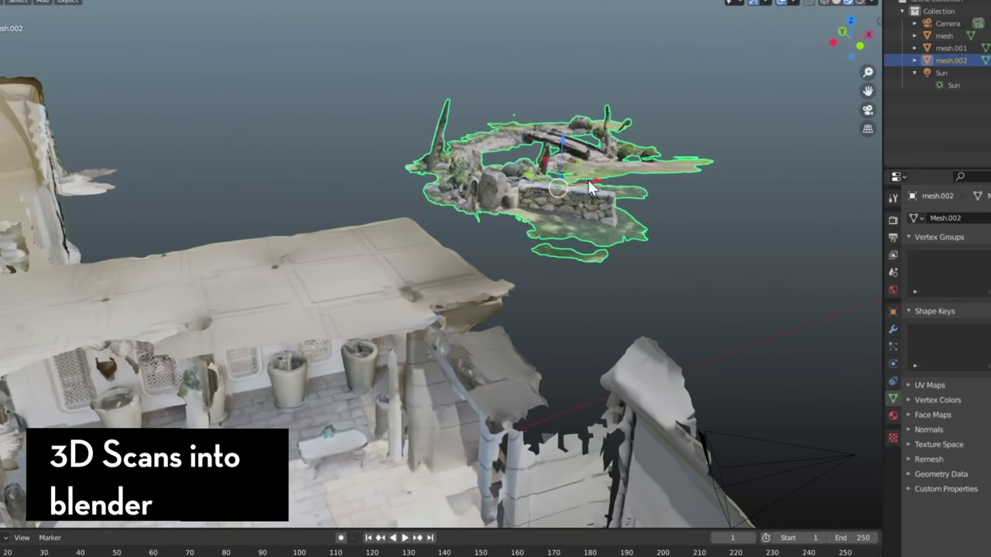
pyautogui.hotkey('shift', 'd')
pyautogui.click(365, 204)
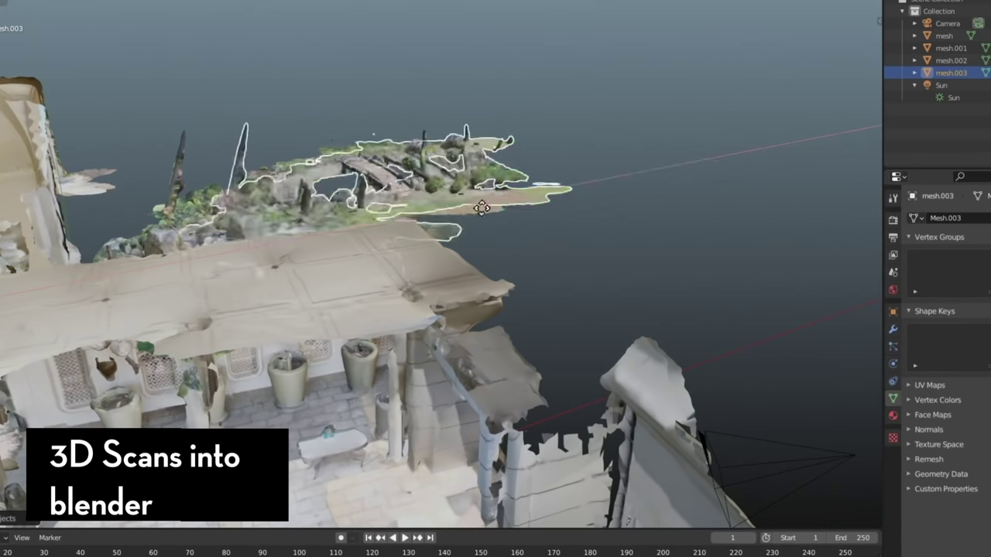
pyautogui.moveTo(571, 201); pyautogui.dragTo(700, 189)
pyautogui.moveTo(627, 170); pyautogui.dragTo(681, 201)
pyautogui.click(719, 294)
pyautogui.moveTo(719, 294); pyautogui.dragTo(393, 267, button='middle')
pyautogui.moveTo(461, 258); pyautogui.dragTo(70, 193, button='middle')
# Step: Duplicate mesh.001 as mesh.004, rotate it, and place it behind the courtyard
pyautogui.hotkey('shift', 'd')
pyautogui.moveTo(321, 399); pyautogui.dragTo(259, 410)
pyautogui.moveTo(297, 355); pyautogui.dragTo(784, 236)
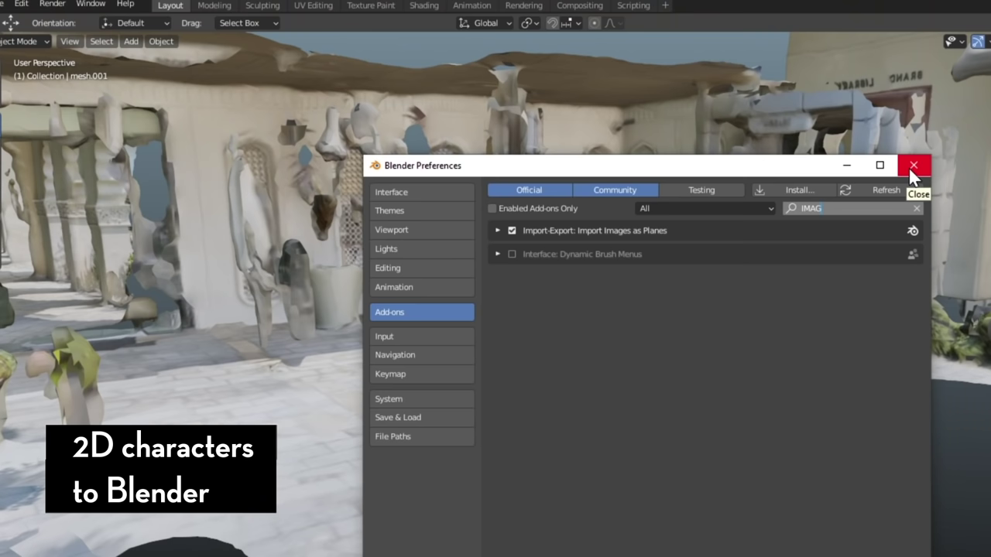
# Step: Close the Preferences window once Import Images as Planes is ticked
pyautogui.click(909, 170)
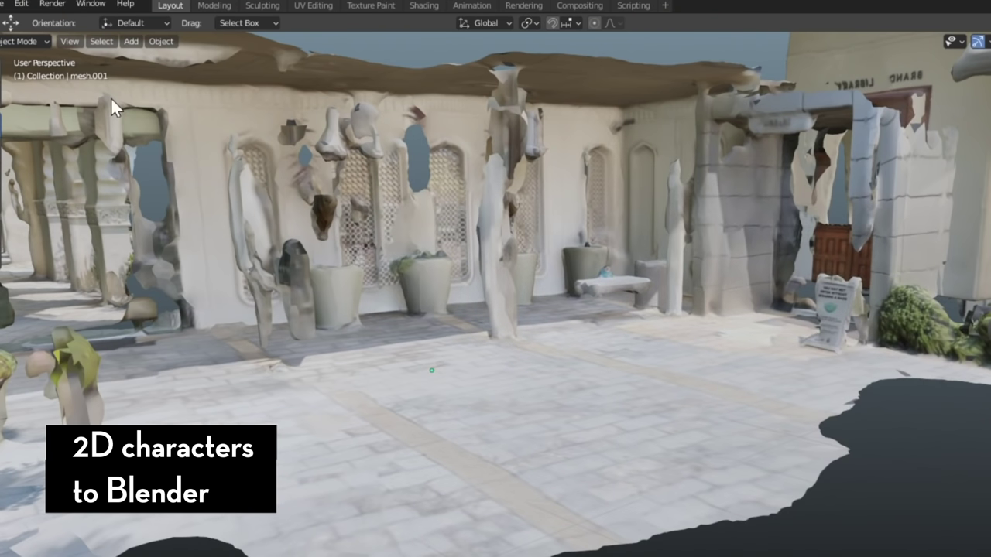
# Step: Start the Add > Image > Images as Planes import and enlarge its file dialog to show more settings
pyautogui.click(131, 44)
pyautogui.moveTo(167, 221)
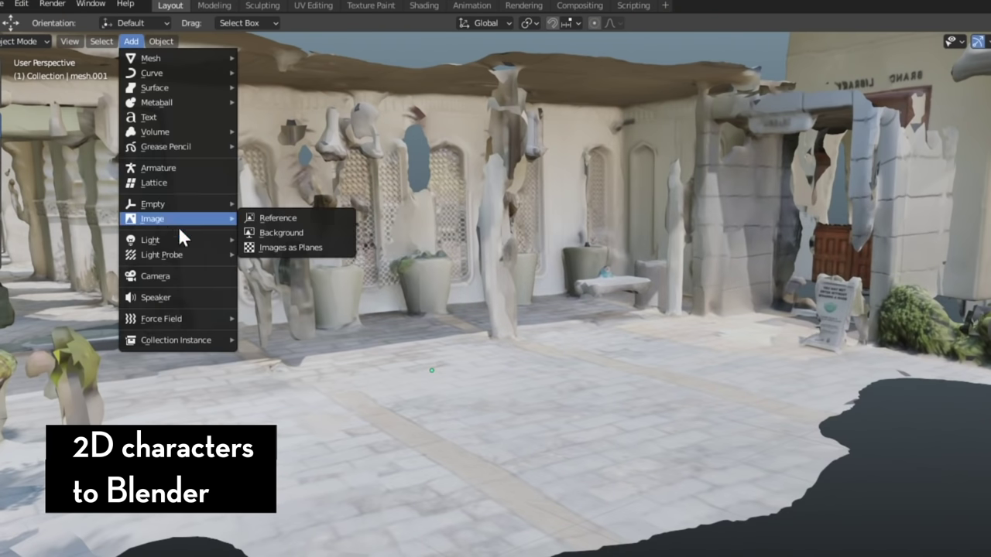
pyautogui.click(316, 247)
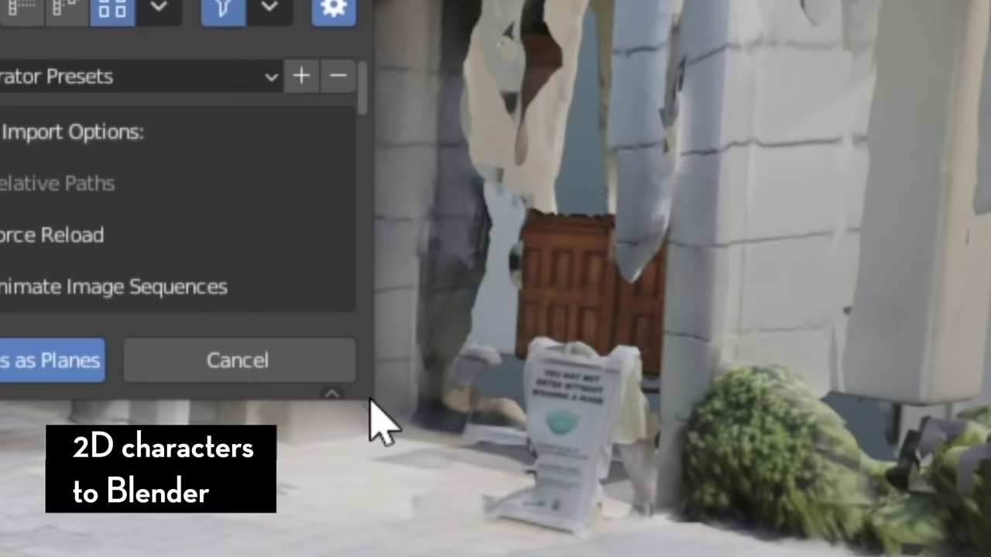
pyautogui.moveTo(749, 308); pyautogui.dragTo(820, 433)
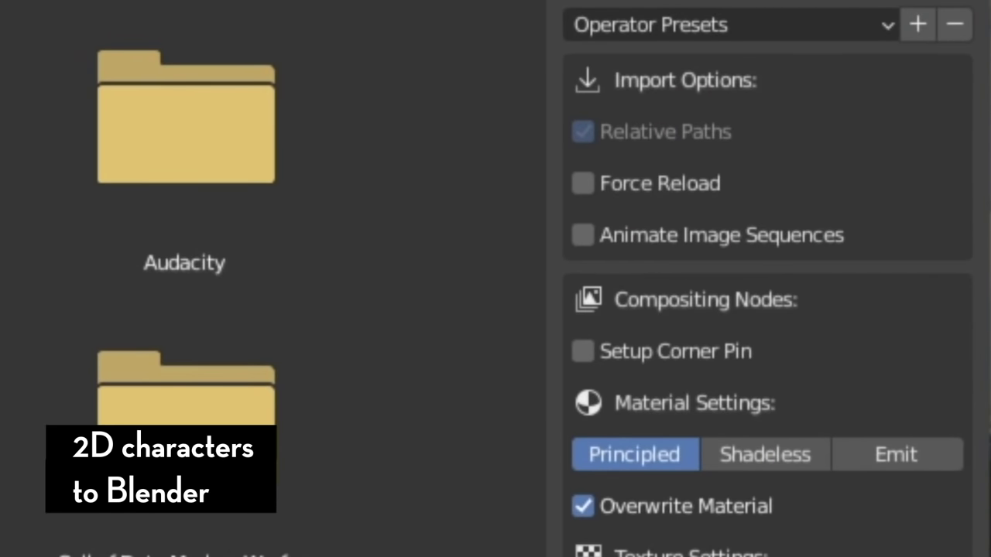
pyautogui.scroll(-5, 132, 39)
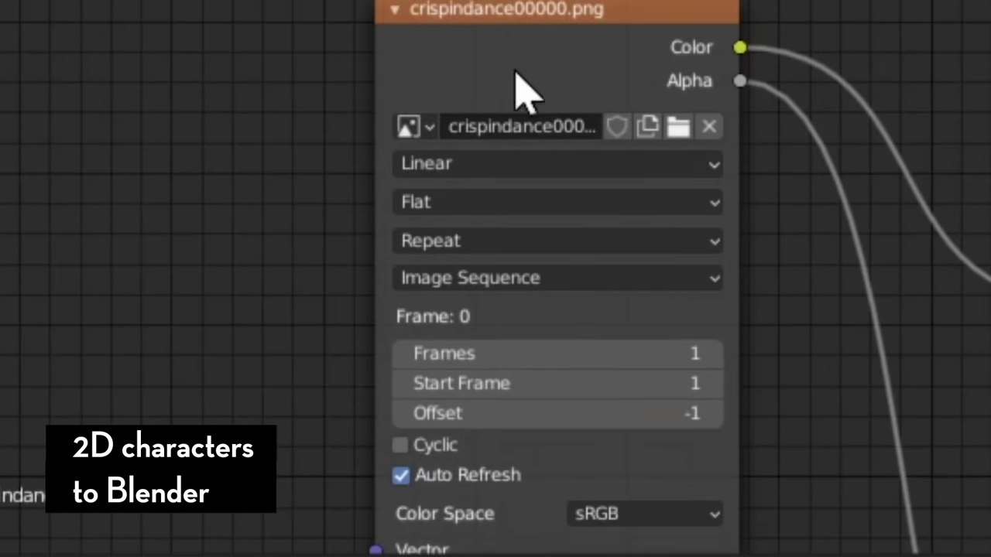
# Step: Set the crispindance image sequence Offset to 0 and raise its frame count to 48
pyautogui.click(333, 488)
pyautogui.write('1')
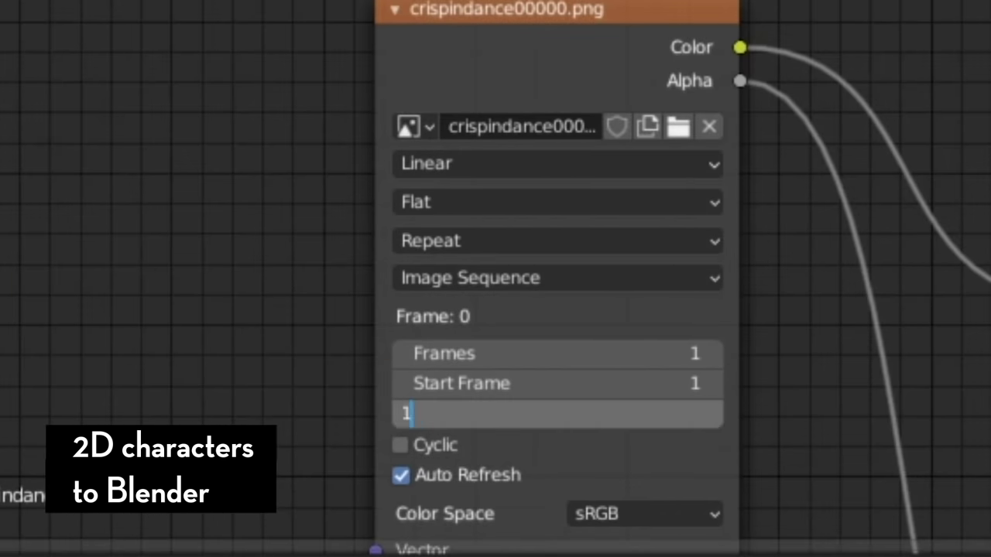
pyautogui.press('Return')
pyautogui.doubleClick(708, 413)
pyautogui.write('0')
pyautogui.press('Return')
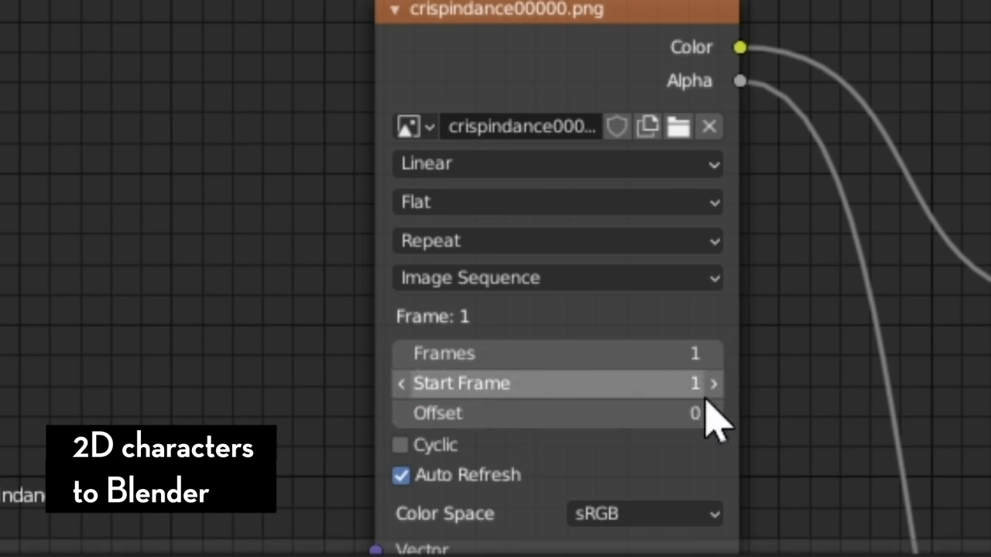
pyautogui.moveTo(671, 353); pyautogui.dragTo(650, 353)
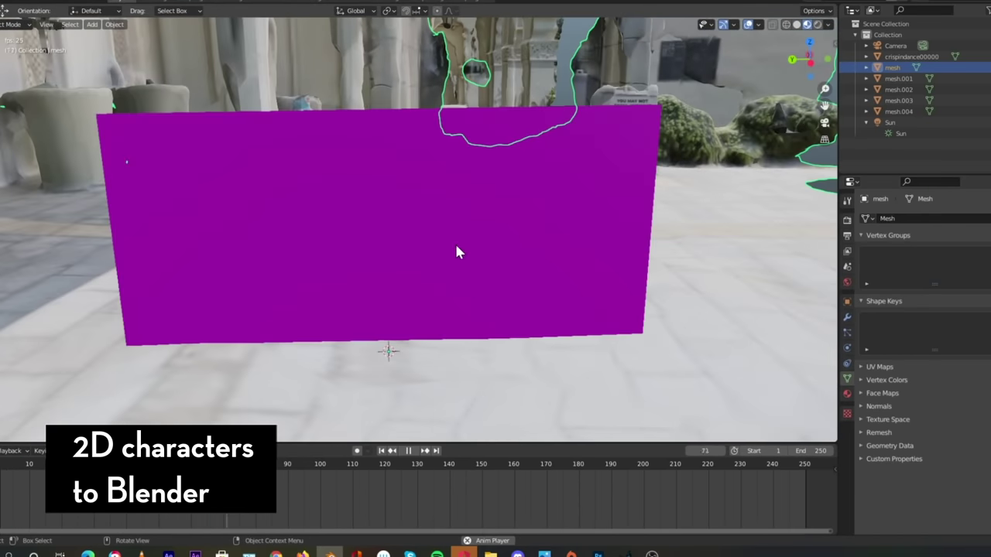
pyautogui.click(457, 252)
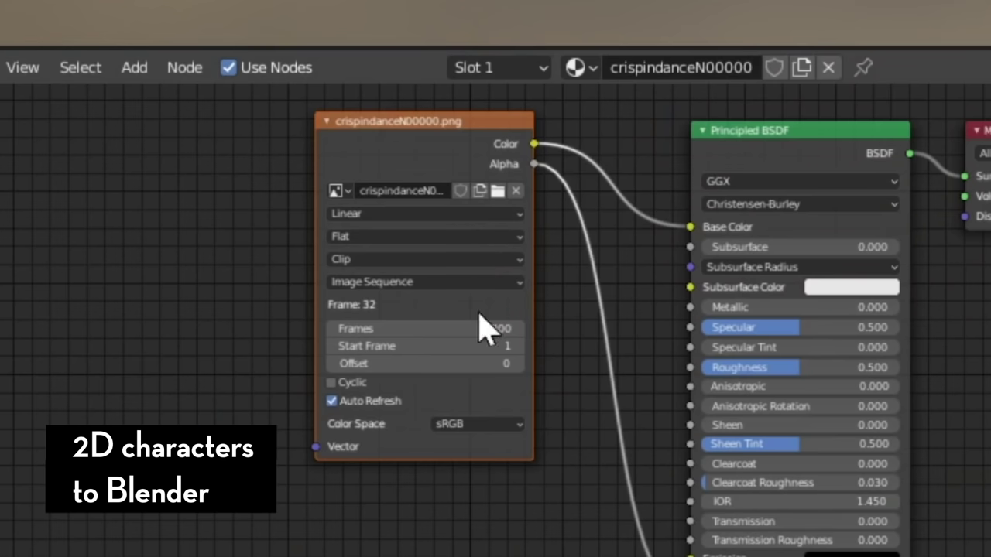
pyautogui.doubleClick(482, 327)
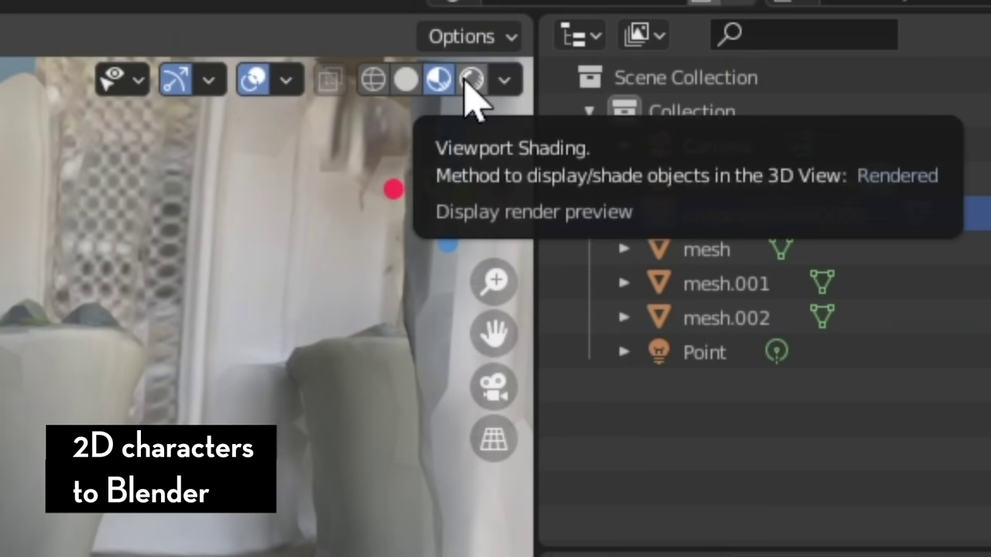
# Step: Switch the viewport to Rendered shading and try tilting the character plane, keeping it upright
pyautogui.click(470, 81)
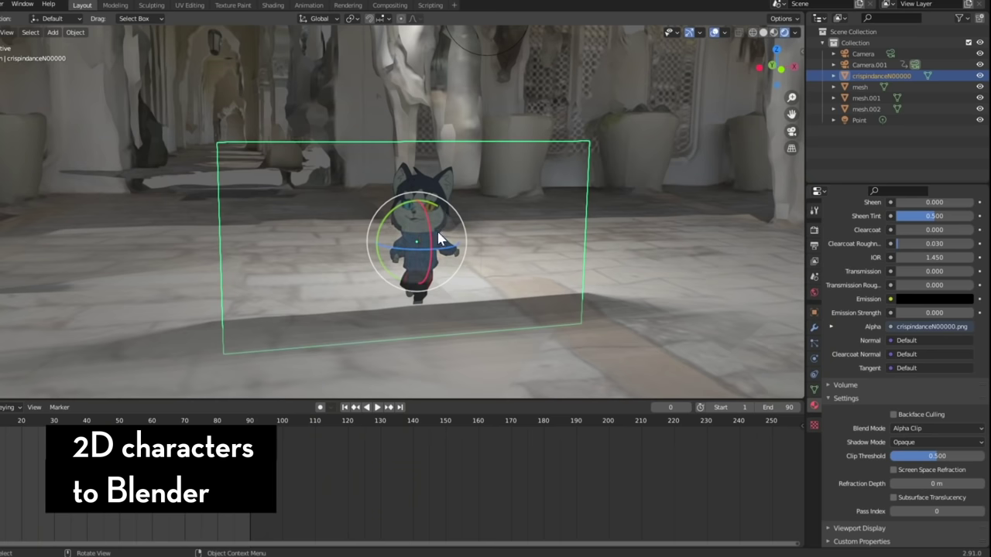
pyautogui.moveTo(440, 238); pyautogui.dragTo(425, 219)
pyautogui.hotkey('ctrl', 'z')
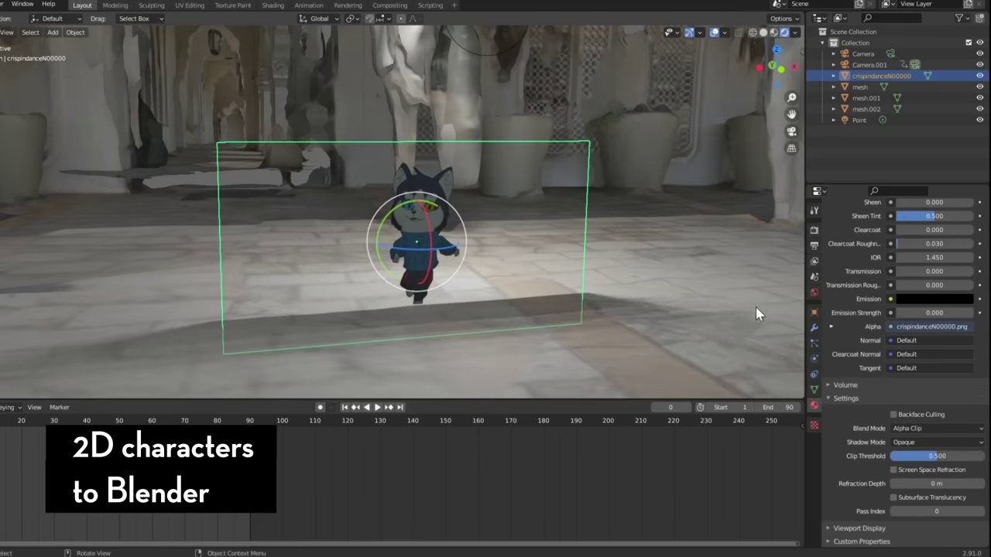
pyautogui.moveTo(456, 229); pyautogui.dragTo(403, 278)
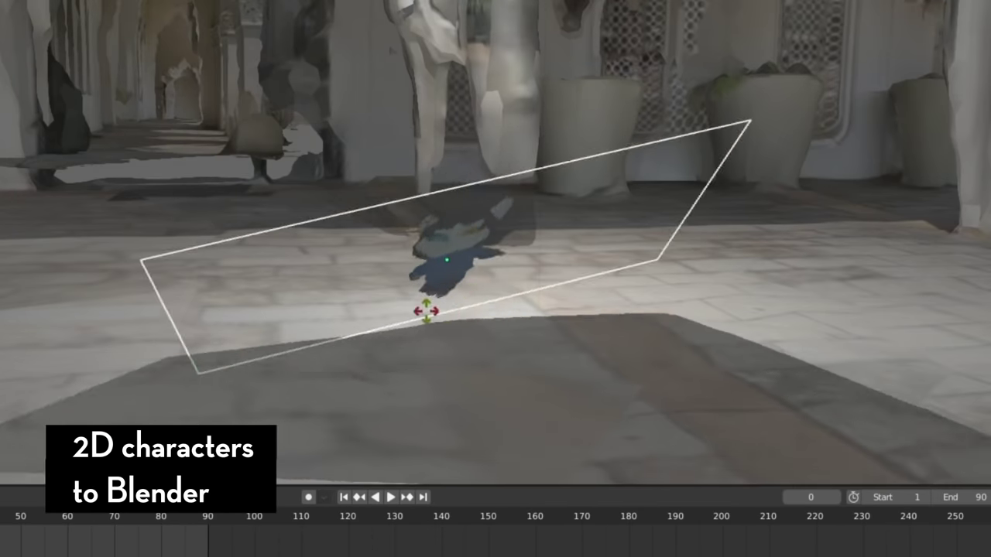
pyautogui.press('Escape')
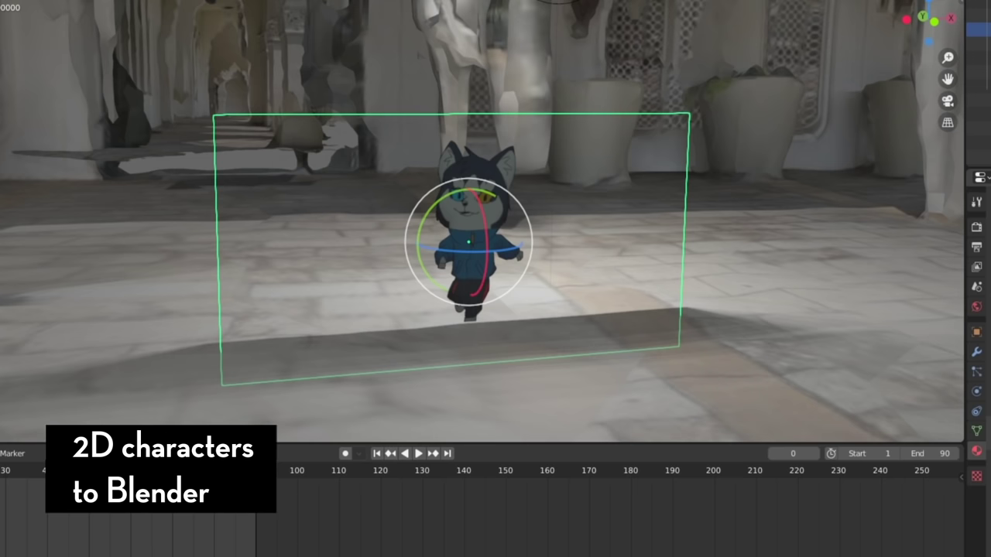
pyautogui.moveTo(491, 234); pyautogui.dragTo(445, 267)
pyautogui.press('Escape')
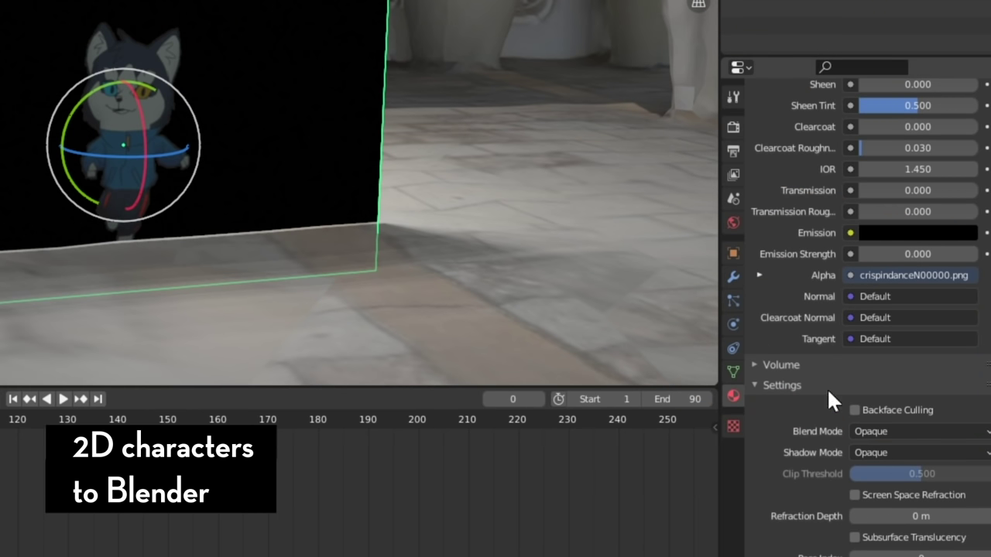
# Step: Set the crispindance material's Blend Mode and Shadow Mode to Alpha Clip
pyautogui.click(925, 438)
pyautogui.click(879, 468)
pyautogui.click(886, 453)
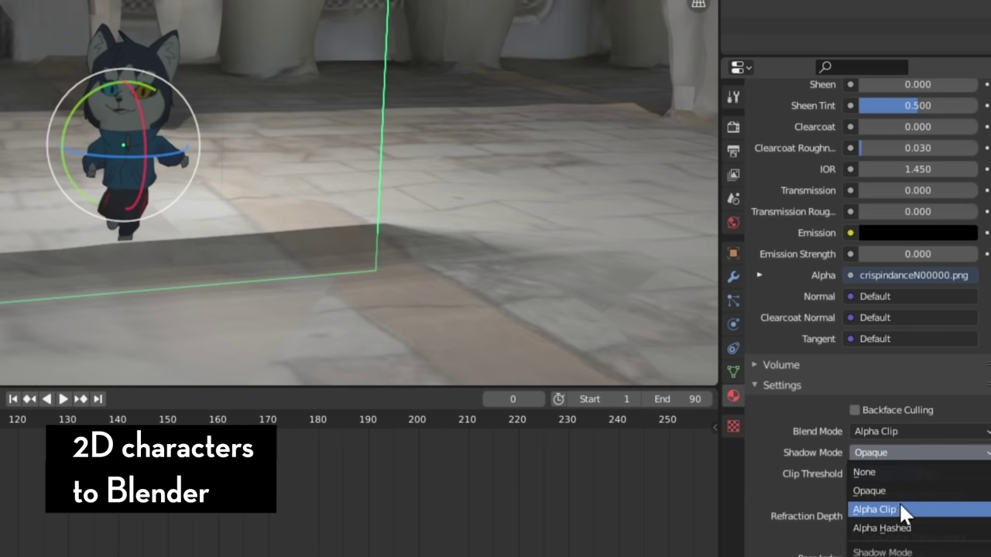
pyautogui.click(874, 509)
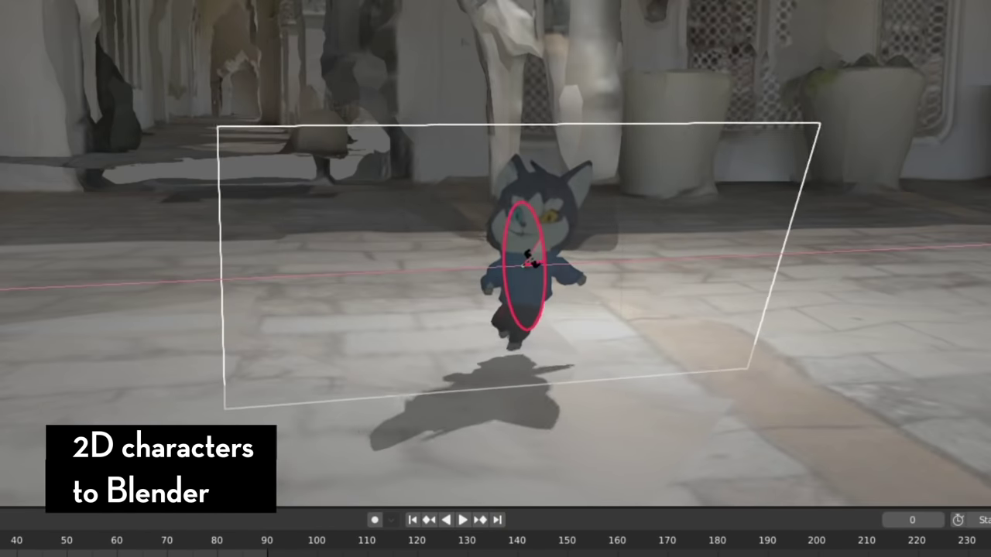
pyautogui.click(812, 5)
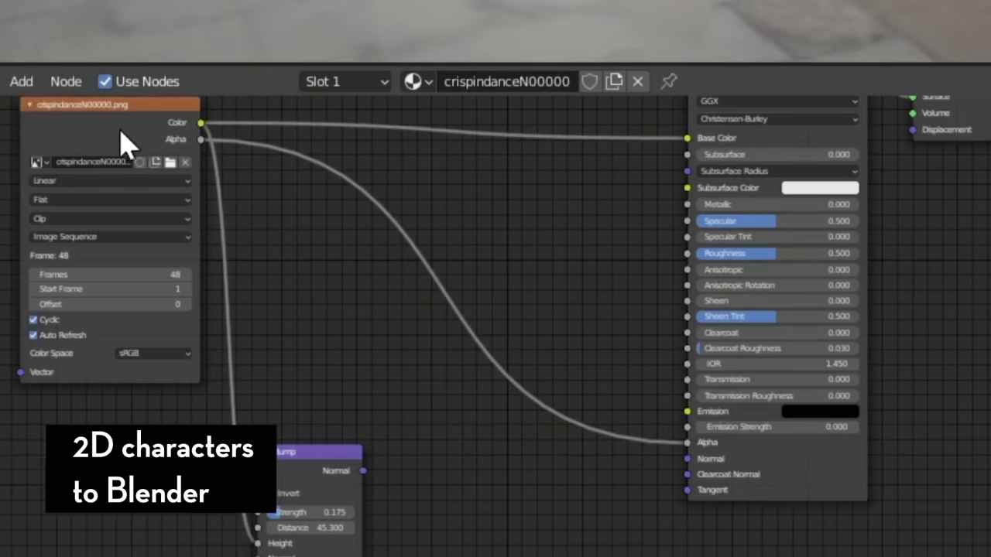
# Step: Connect the image node's Color output into the Principled BSDF Emission input
pyautogui.moveTo(420, 209); pyautogui.dragTo(597, 310)
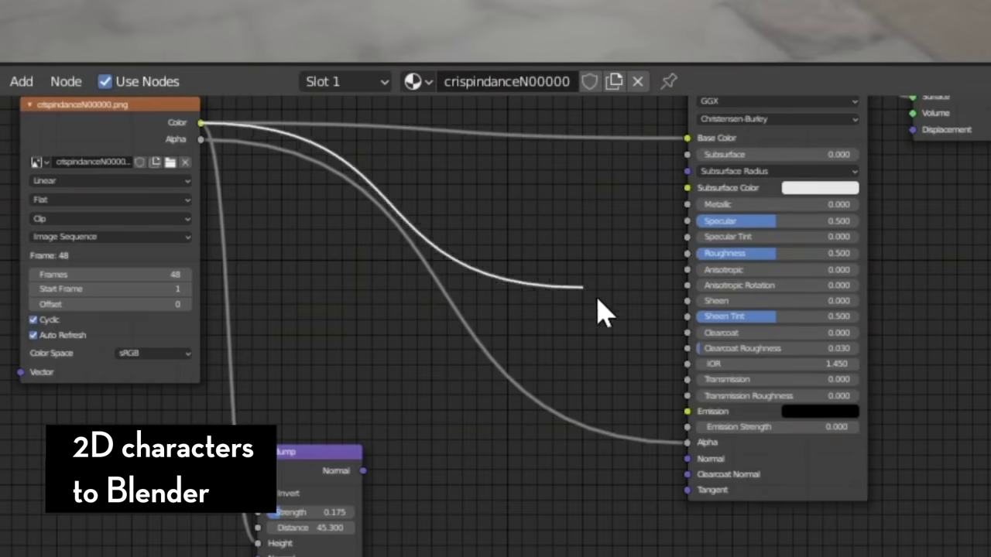
pyautogui.moveTo(597, 309); pyautogui.dragTo(687, 411)
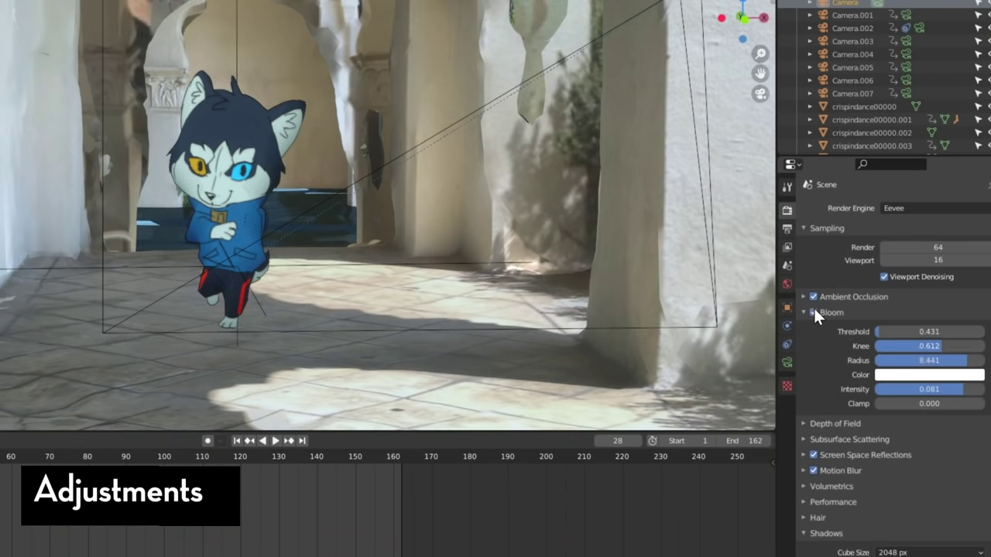
# Step: Lower the bloom threshold, expand depth of field, compare bloom off and on, and edit the world colour
pyautogui.moveTo(902, 326)
pyautogui.mouseDown()
pyautogui.moveTo(866, 326)
pyautogui.moveTo(898, 332)
pyautogui.mouseUp()
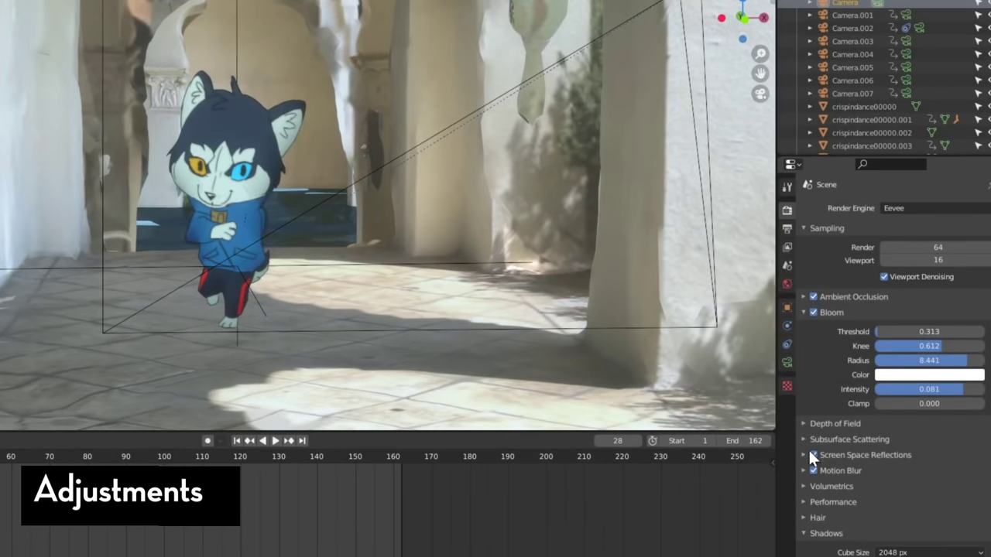
pyautogui.click(811, 427)
pyautogui.click(811, 313)
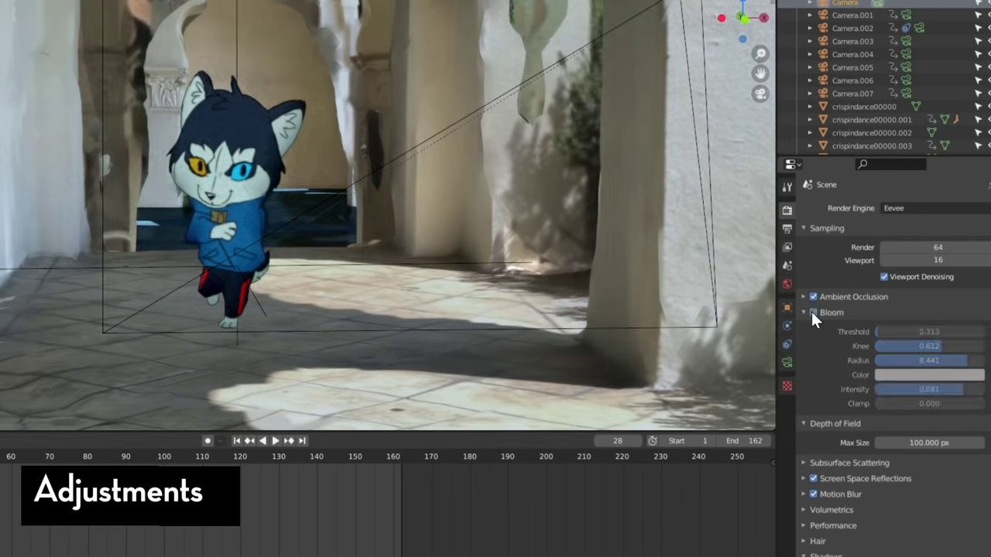
pyautogui.click(811, 313)
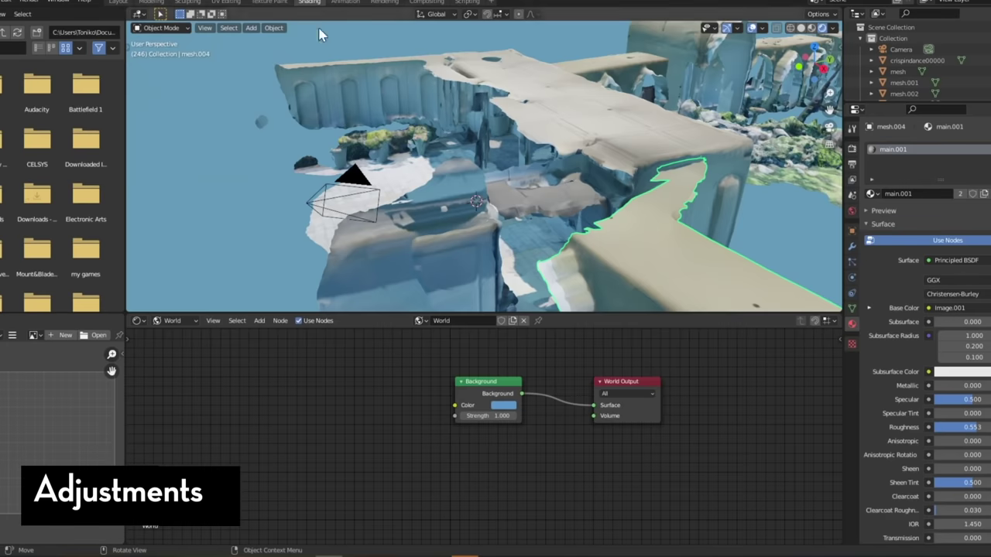
pyautogui.click(503, 405)
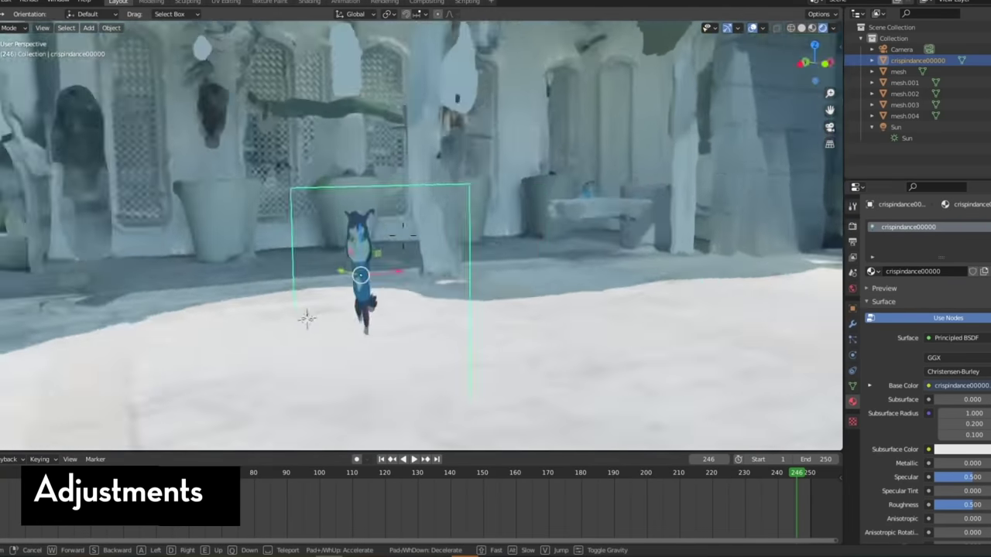
# Step: Walk the viewpoint up close to the dancing cat and bring up the Add menu
pyautogui.press('w')
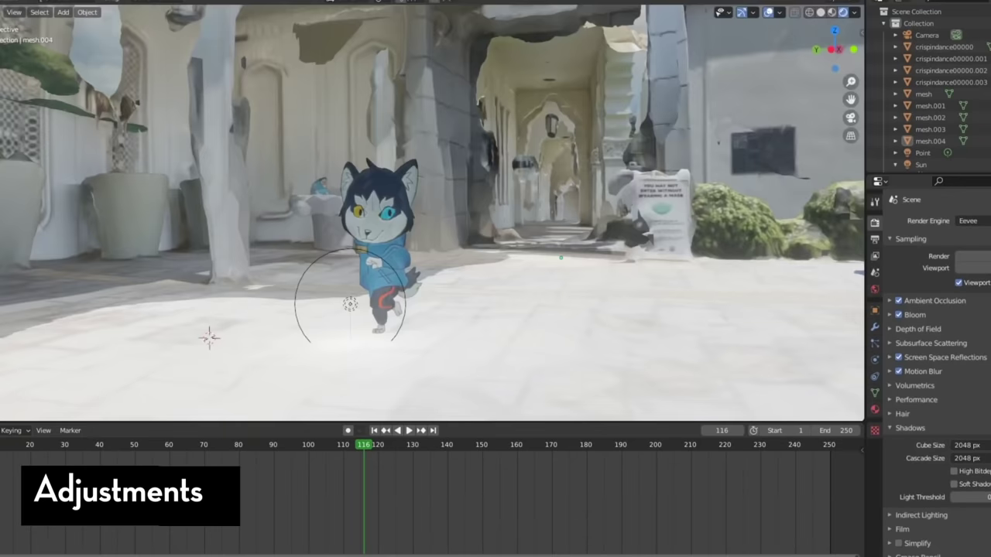
pyautogui.press('w')
pyautogui.click(397, 214)
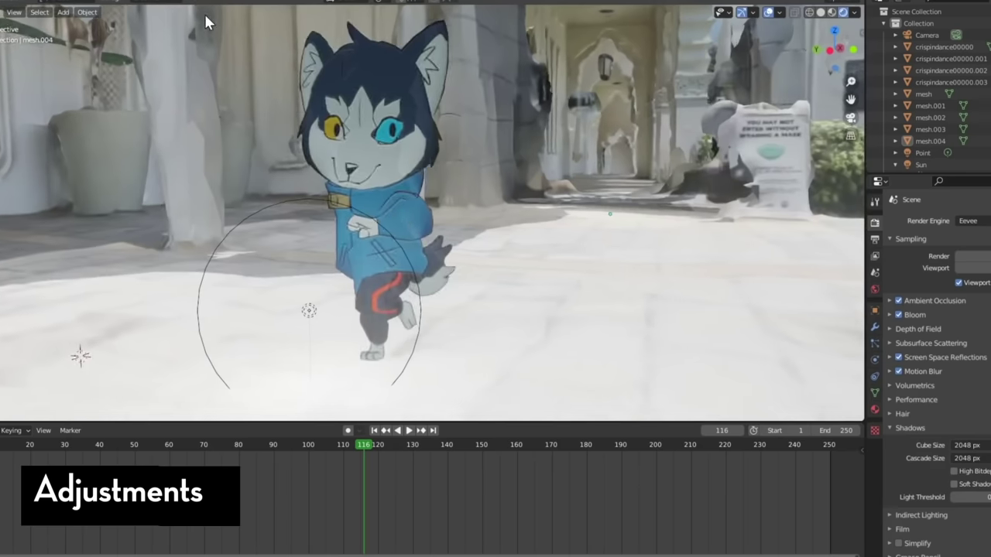
pyautogui.click(87, 12)
# Step: Add a new camera and align it to the current view
pyautogui.moveTo(63, 12)
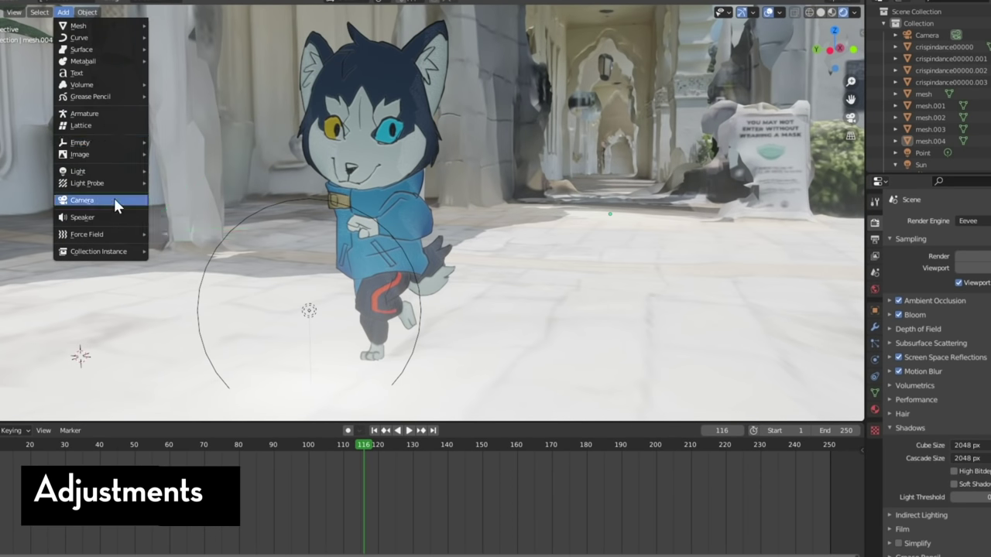
pyautogui.click(78, 199)
pyautogui.press('ctrl+KP_0')
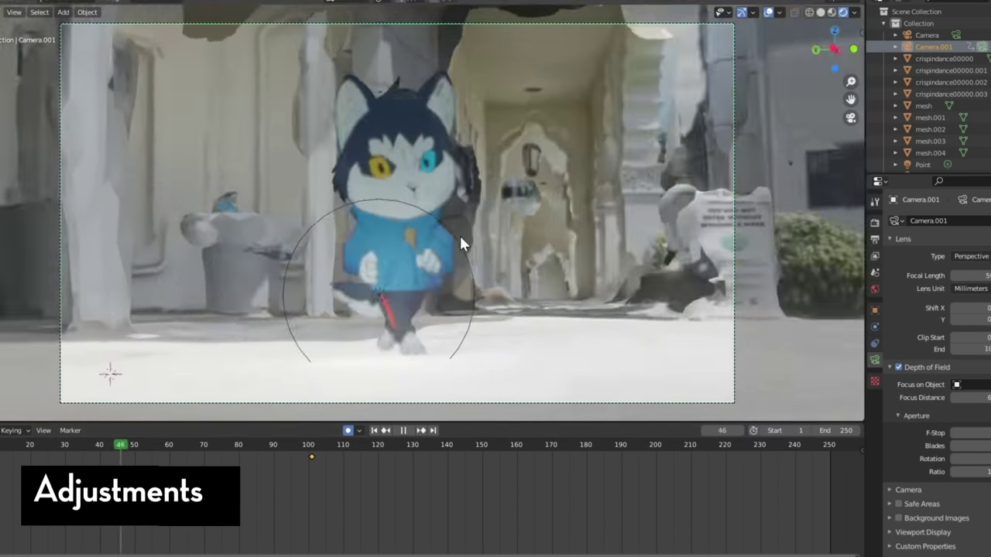
# Step: Move the keyframes to a later frame and set the animation end frame to 160
pyautogui.press('g')
pyautogui.click(504, 456)
pyautogui.write('160')
pyautogui.press('Return')
pyautogui.press('space')
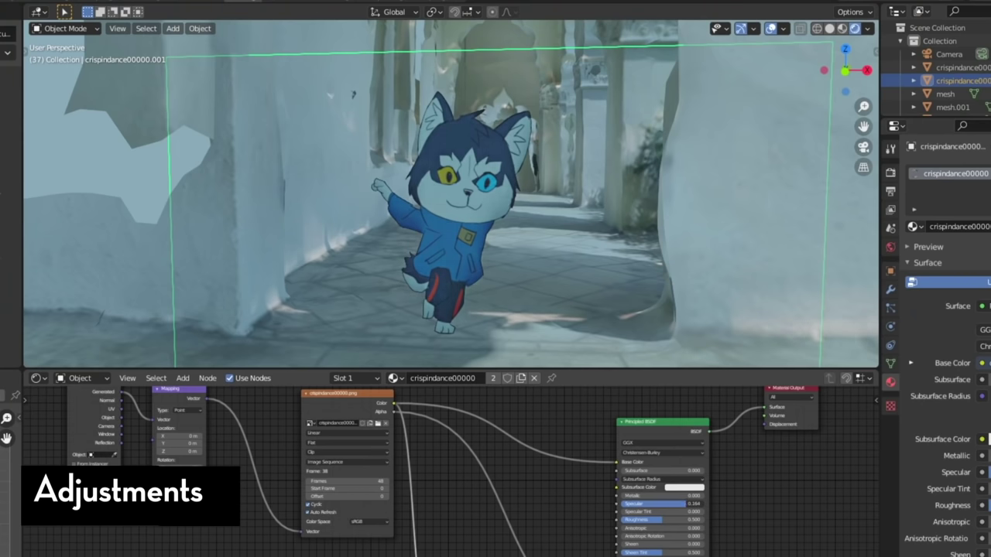
# Step: Adjust the camera animation settings and scrub the timeline to around frame 48
pyautogui.moveTo(650, 503); pyautogui.dragTo(661, 503)
pyautogui.moveTo(658, 503); pyautogui.dragTo(636, 503)
pyautogui.click(570, 328)
pyautogui.scroll(5, 570, 328)
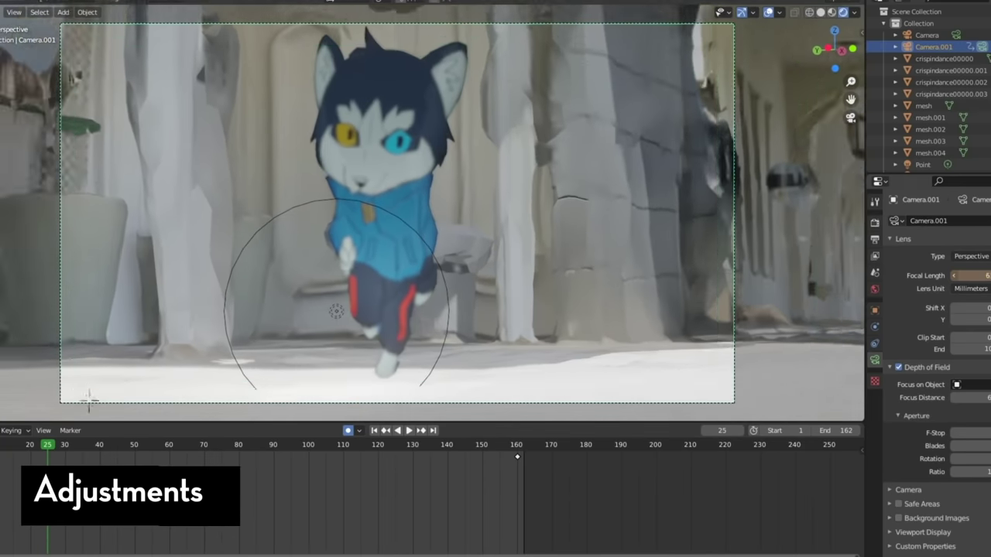
pyautogui.moveTo(47, 445); pyautogui.dragTo(1, 455)
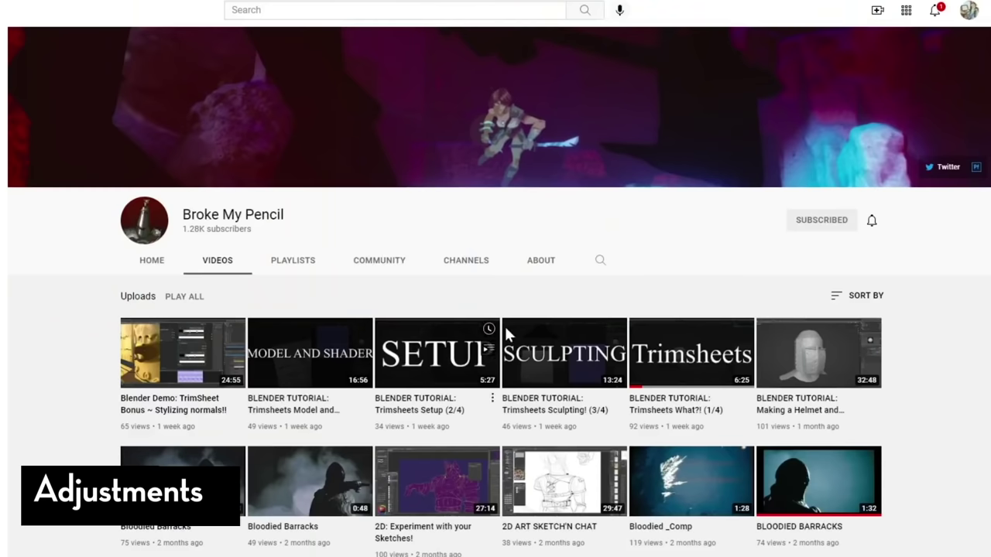
# Step: Scroll down to the older Blender DEMO uploads, then play the dancing scene animation
pyautogui.scroll(-4, 389, 317)
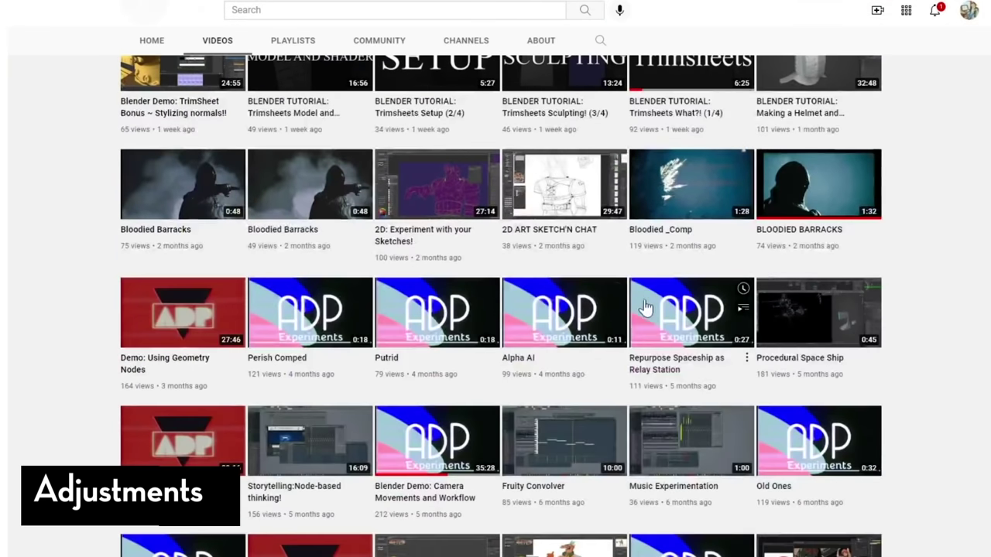
pyautogui.scroll(-9, 532, 335)
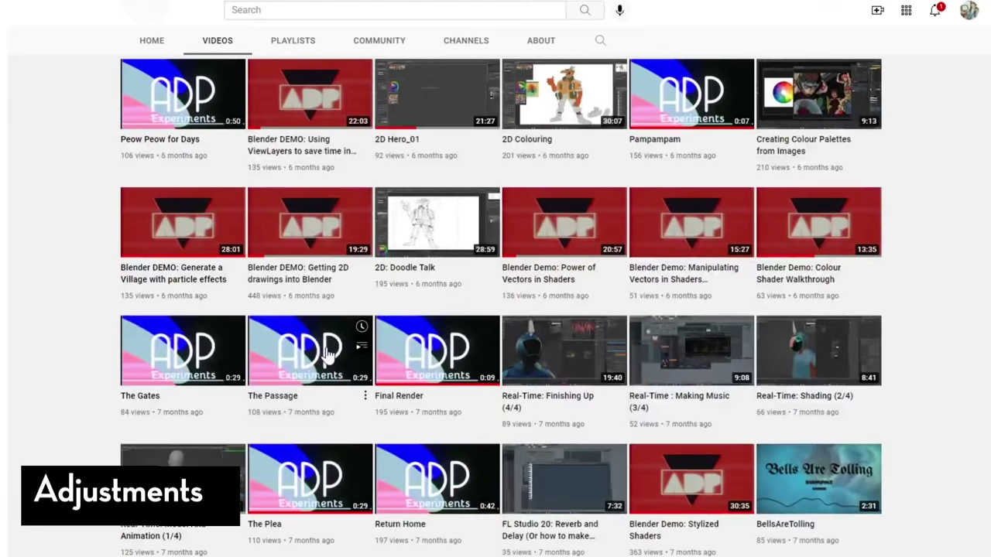
pyautogui.scroll(-10, 294, 417)
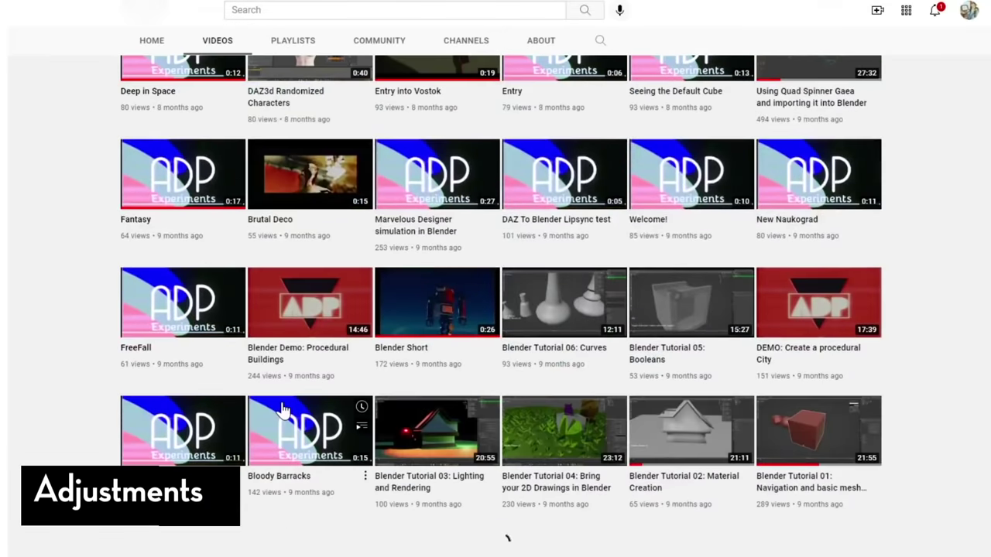
pyautogui.scroll(-11, 283, 410)
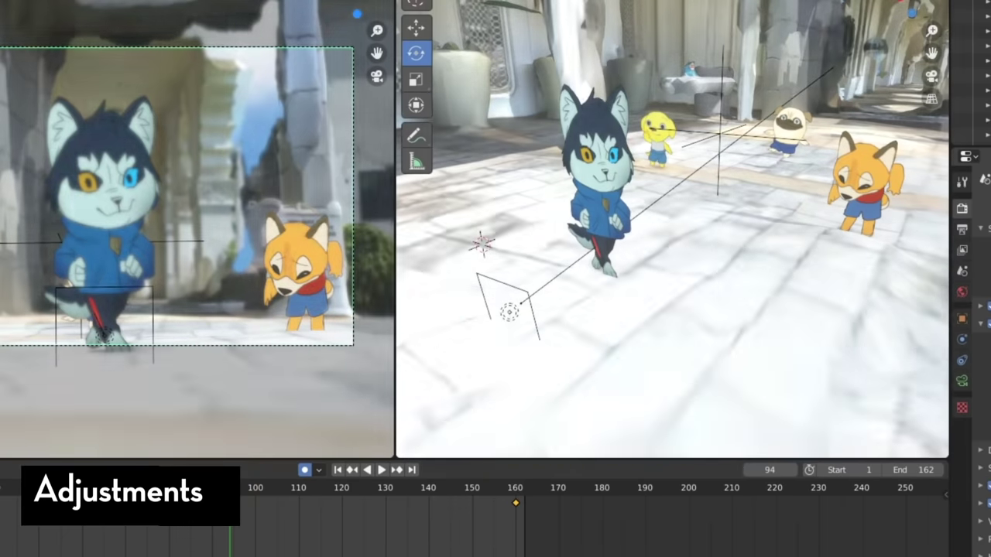
pyautogui.press('space')
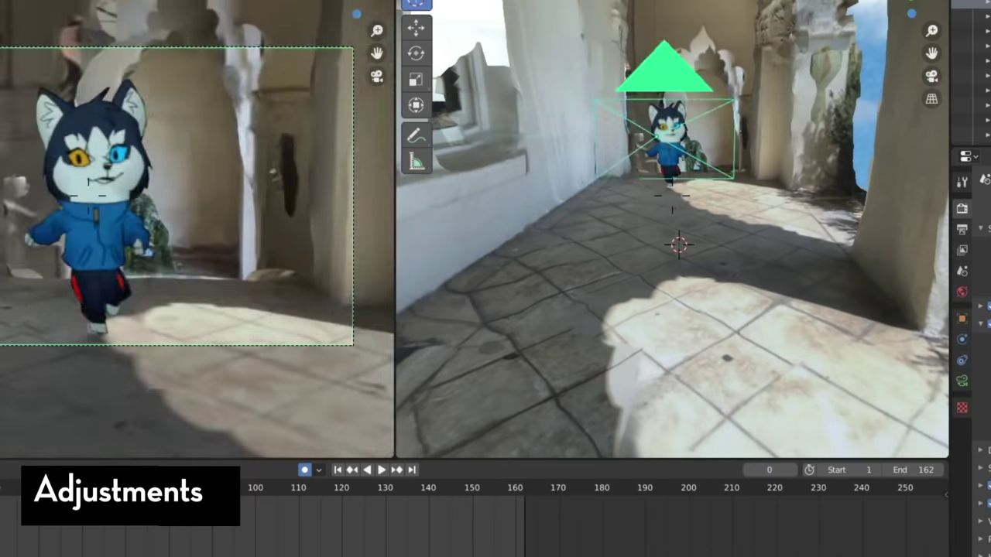
# Step: Show the camera's Object Constraints and its add-constraint list, then stop playback
pyautogui.click(962, 361)
pyautogui.click(985, 206)
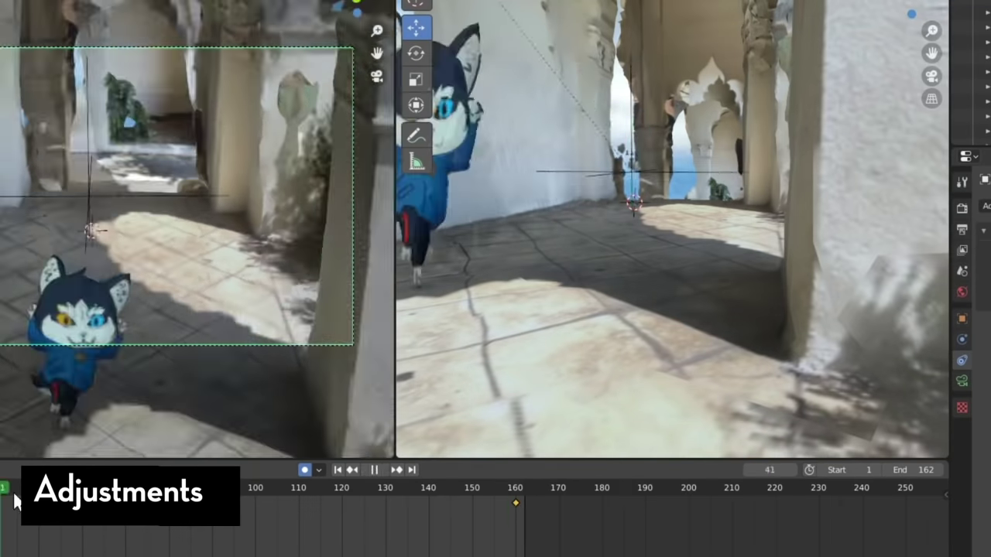
pyautogui.press('Escape')
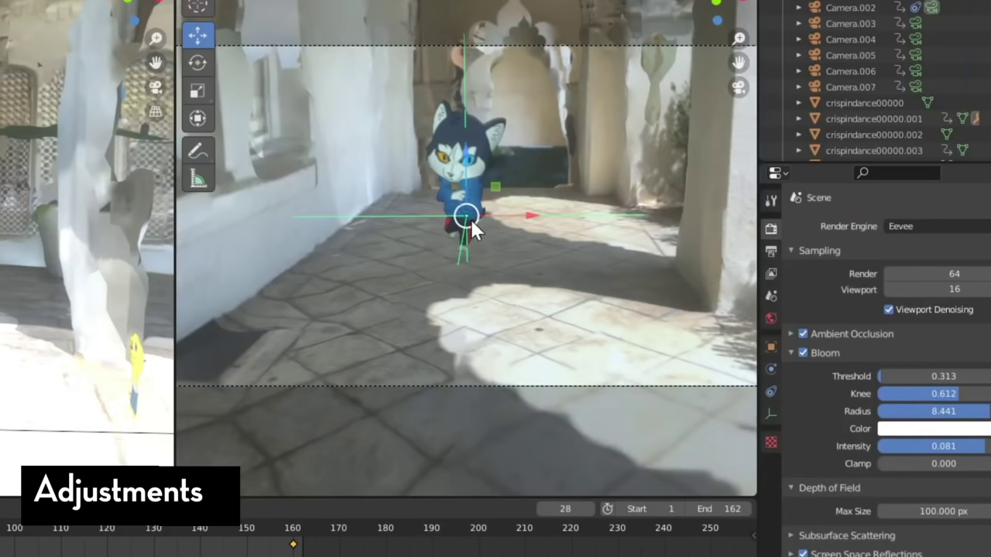
# Step: Fly the viewpoint into the sunlit arcade corridor to frame the cat
pyautogui.hotkey('shift', '`')
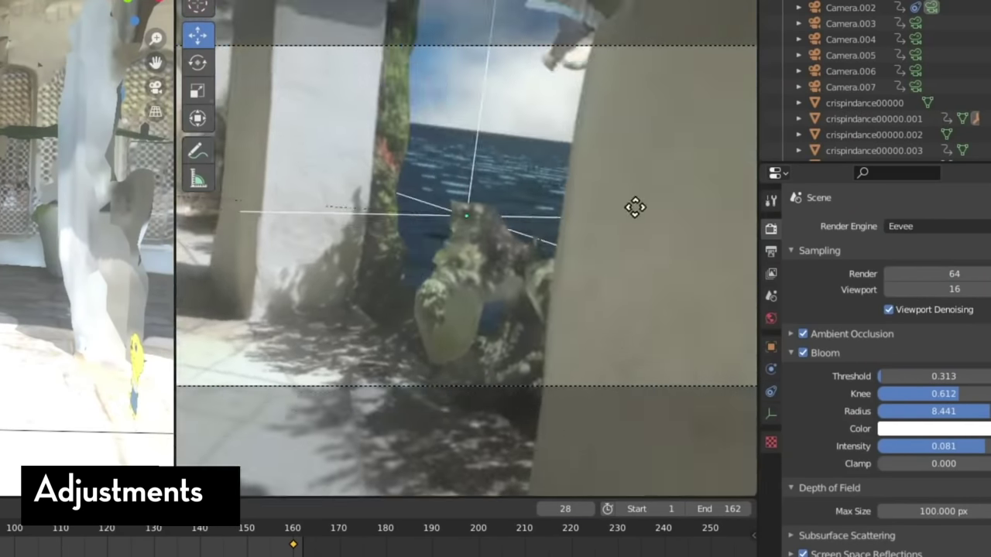
pyautogui.press('w')
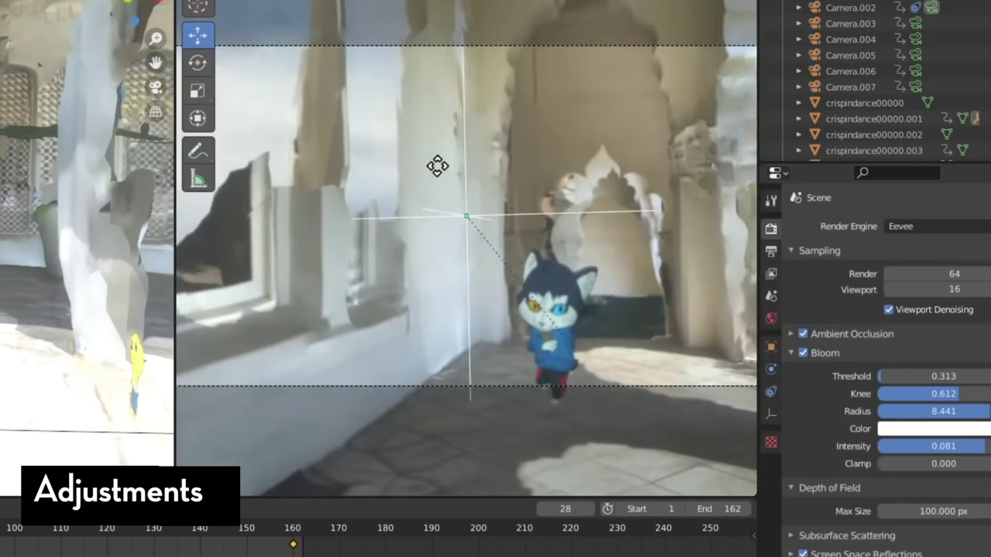
pyautogui.click(500, 195)
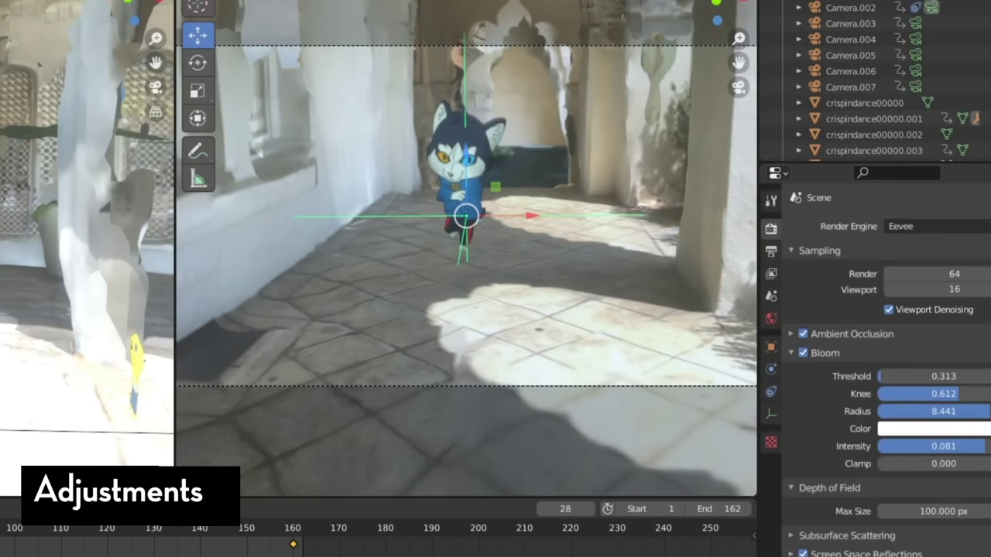
# Step: Select Camera.002 and preview its shot, then search for a new shader node with 'mo'
pyautogui.click(914, 7)
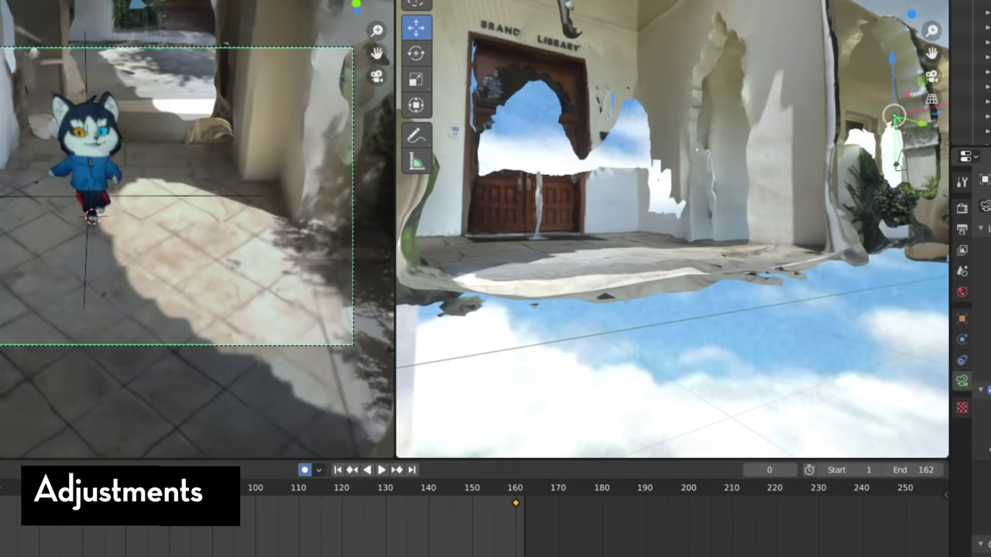
pyautogui.press('space')
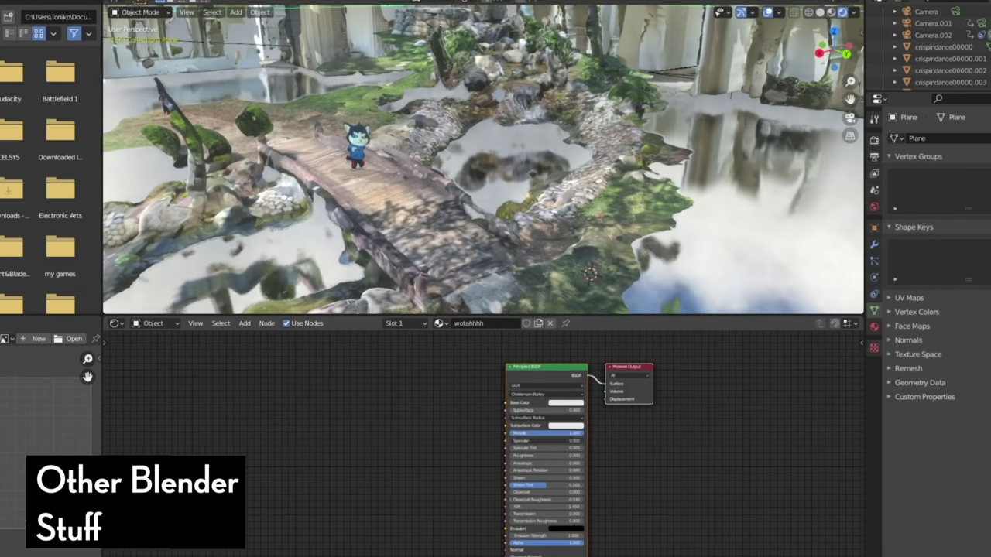
pyautogui.hotkey('shift', 'a')
pyautogui.write('mo')
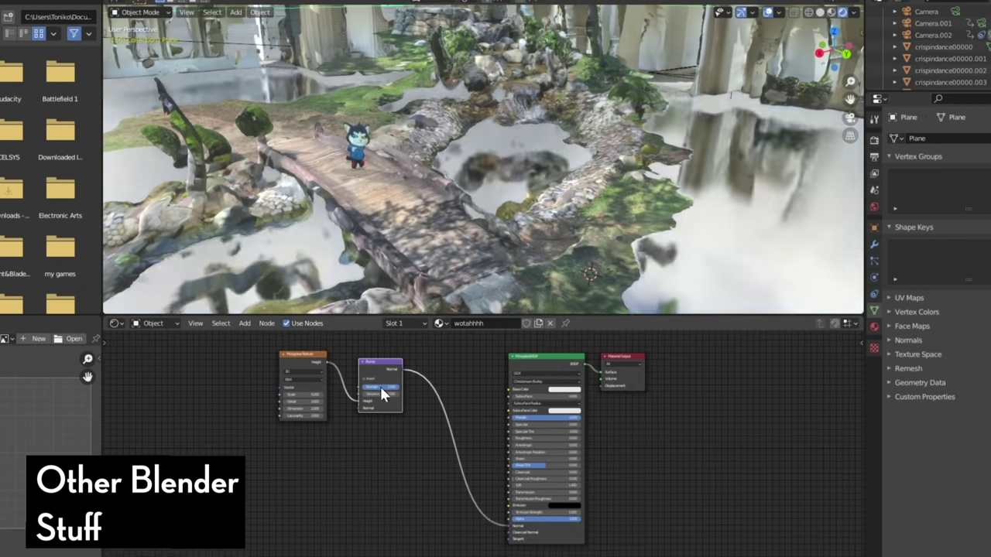
# Step: Keyframe the Musgrave texture's Scale and play the animation to watch the pond ripples
pyautogui.scroll(1, 358, 436)
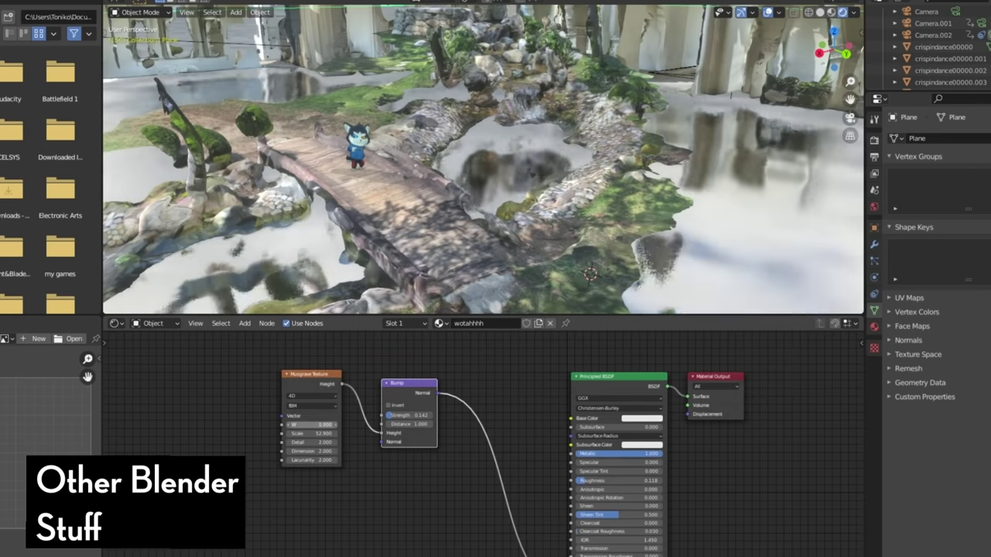
pyautogui.rightClick(306, 426)
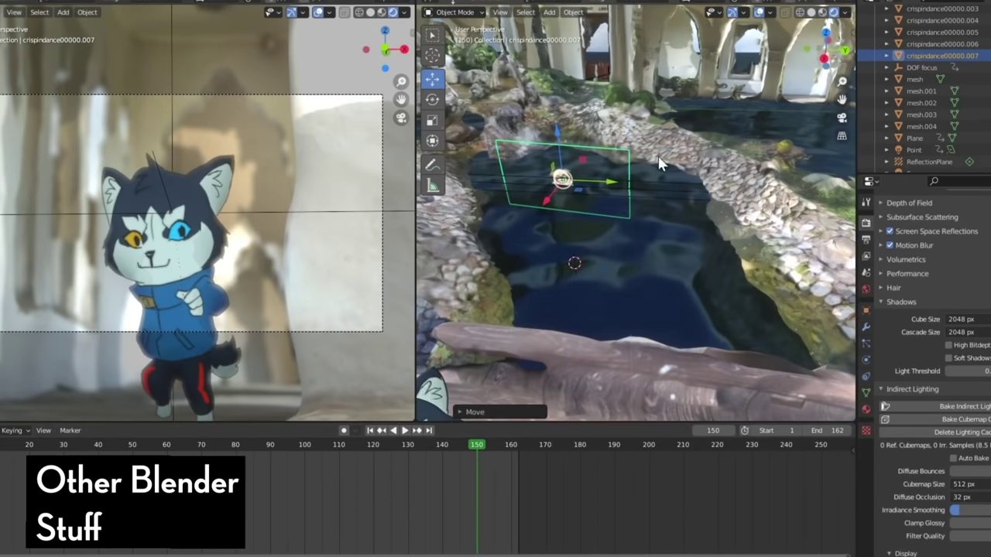
pyautogui.press('space')
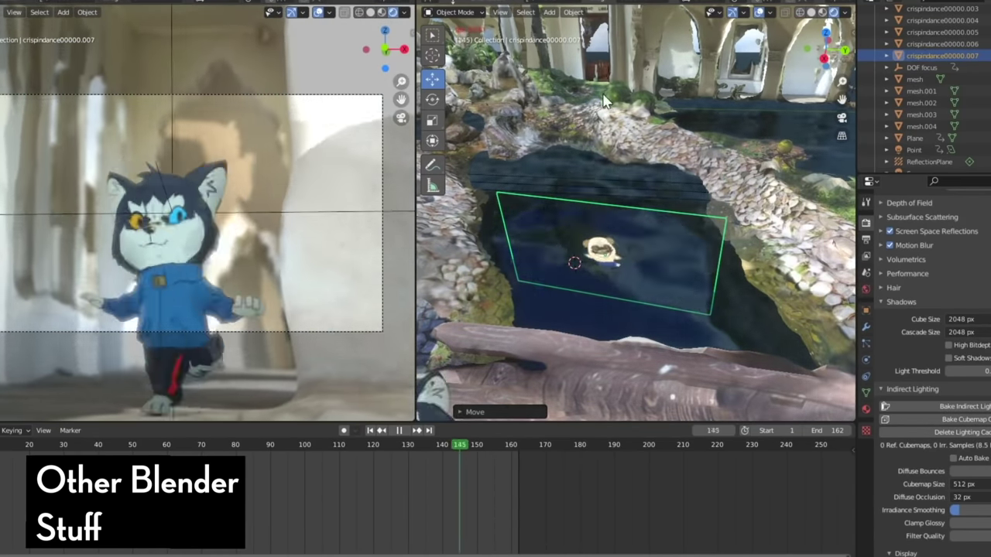
pyautogui.press('space')
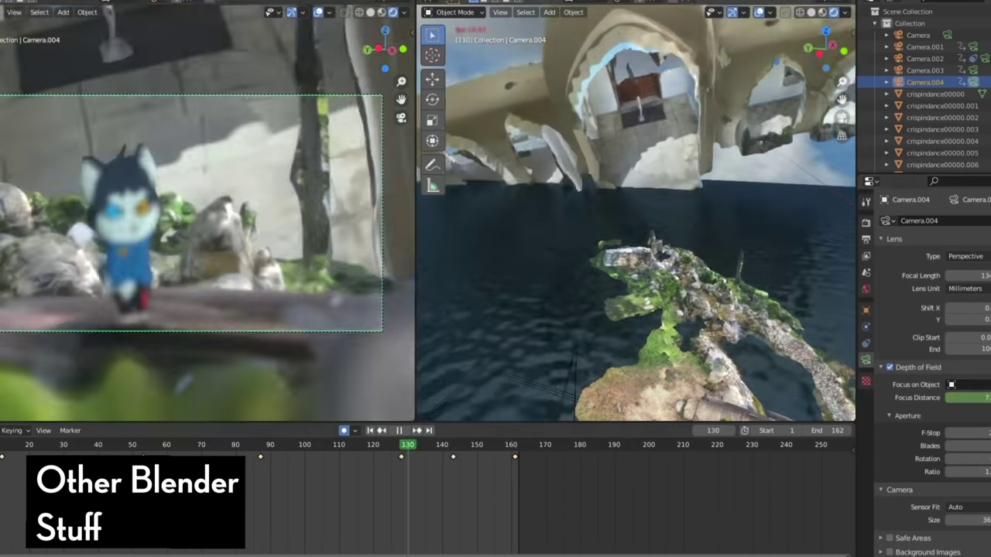
# Step: Check the FFmpeg MPEG-4 output settings and Camera.004's constraints, then preview through Camera.004
pyautogui.click(865, 239)
pyautogui.press('space')
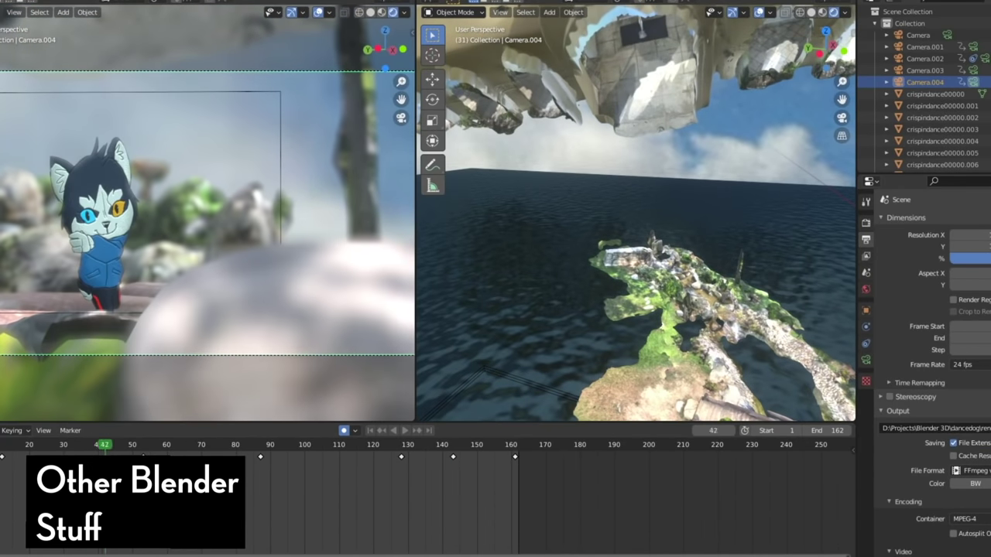
pyautogui.click(865, 342)
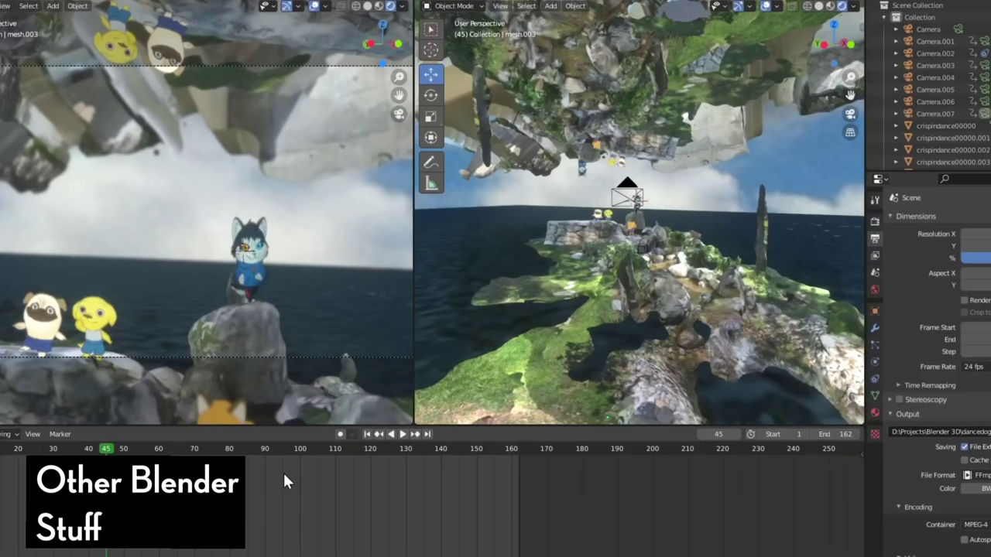
pyautogui.press('space')
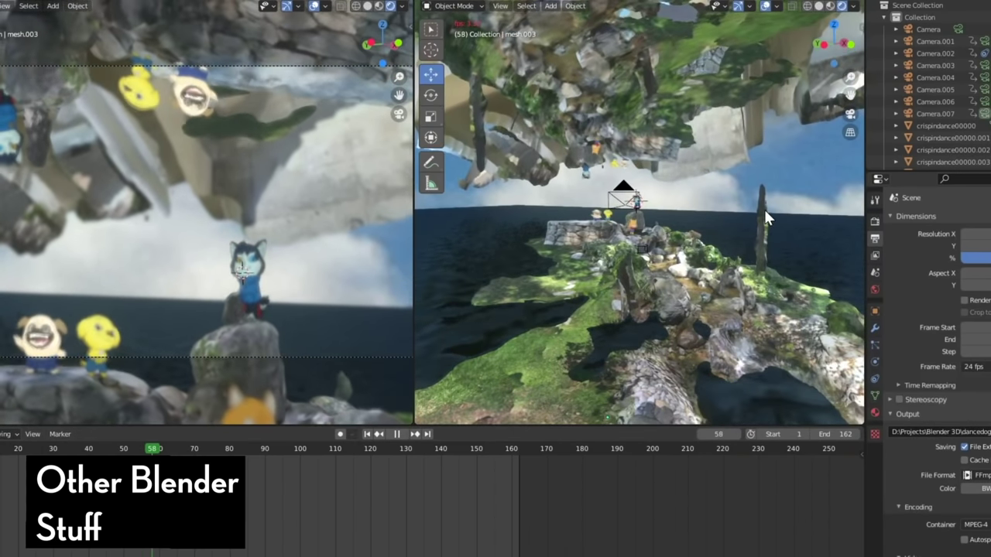
# Step: Walk low over the water past the rocky island and arches toward the dancing characters
pyautogui.press('space')
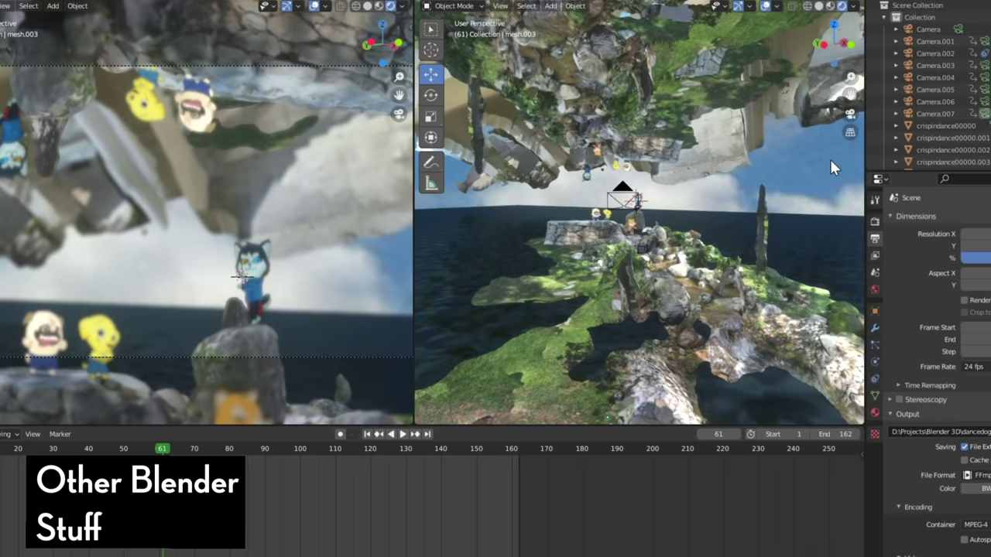
pyautogui.moveTo(829, 158); pyautogui.dragTo(720, 216, button='middle')
pyautogui.hotkey('shift', '`')
pyautogui.press('w')
pyautogui.press('w')
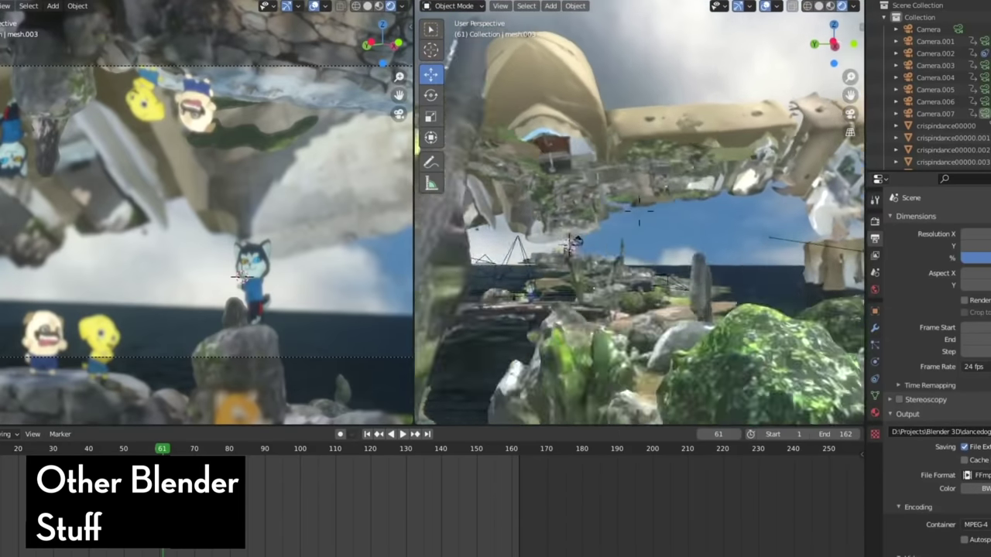
pyautogui.press('w')
pyautogui.press('s')
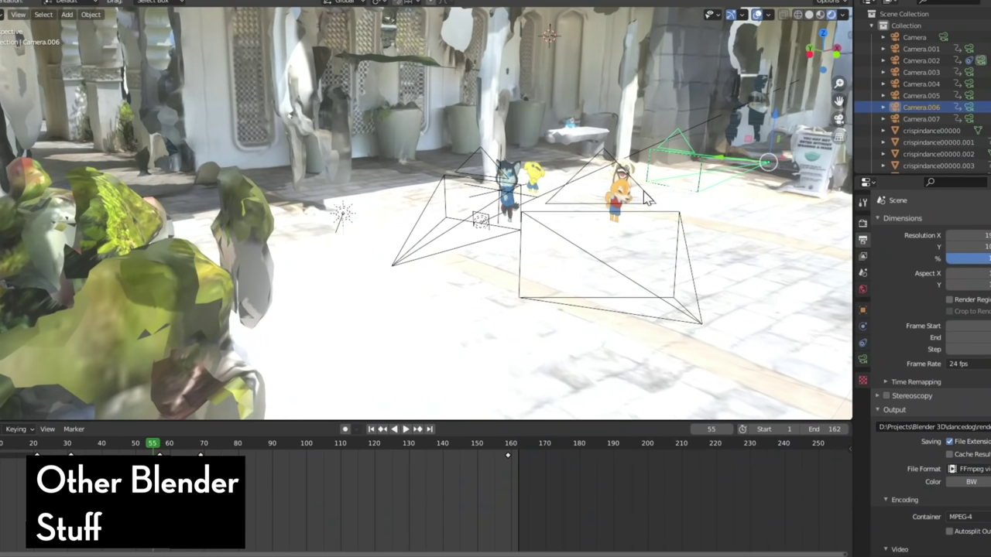
pyautogui.press('w')
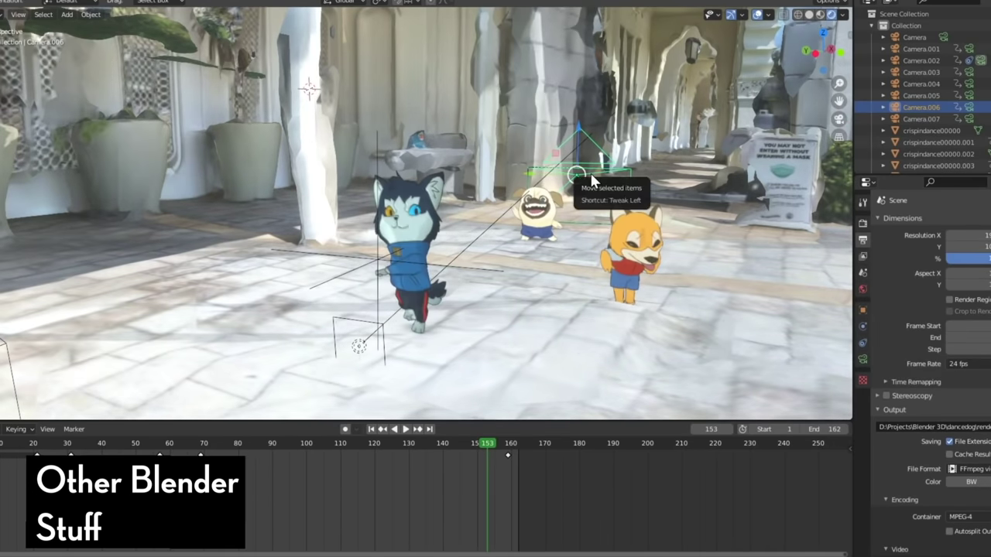
# Step: Circle in close to the cat inside the arcade corridor, then back away to a wide sea-and-cliffs view
pyautogui.press('w')
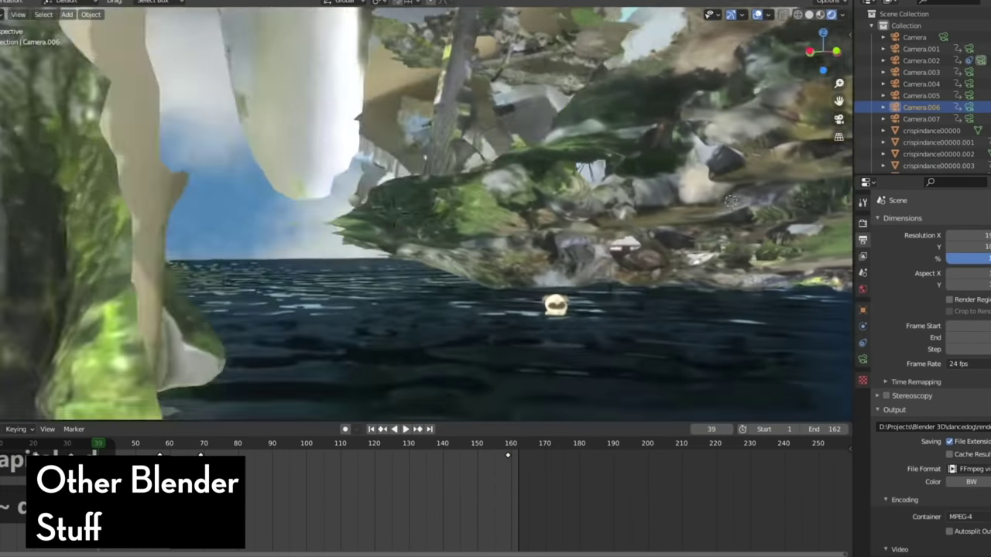
pyautogui.press('d')
pyautogui.press('w')
pyautogui.press('w')
pyautogui.press('w')
pyautogui.press('w')
pyautogui.press('w')
pyautogui.press('w')
pyautogui.press('w')
pyautogui.press('w')
pyautogui.press('w')
pyautogui.press('d')
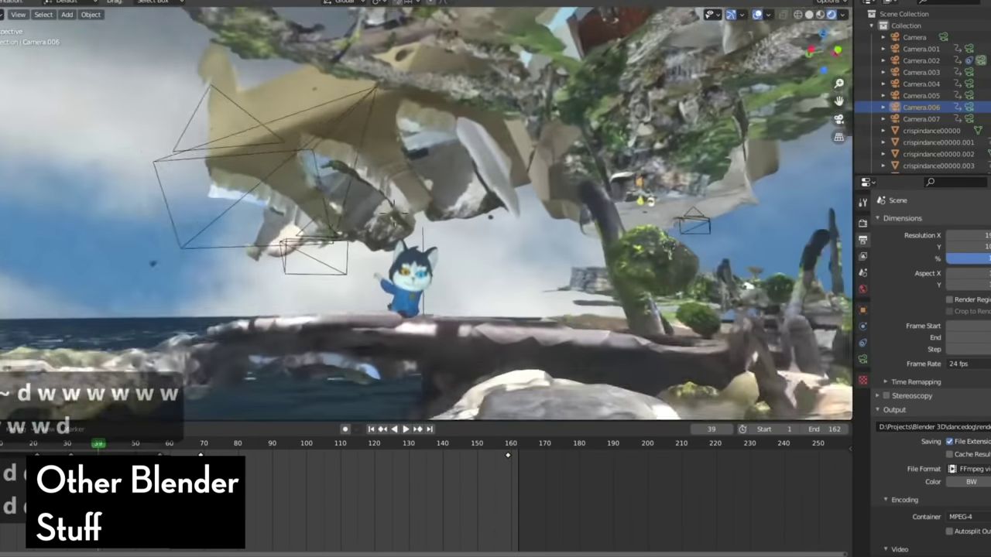
pyautogui.press('d')
pyautogui.press('d')
pyautogui.press('d')
pyautogui.press('d')
pyautogui.press('d')
pyautogui.press('d')
pyautogui.press('d')
pyautogui.press('d')
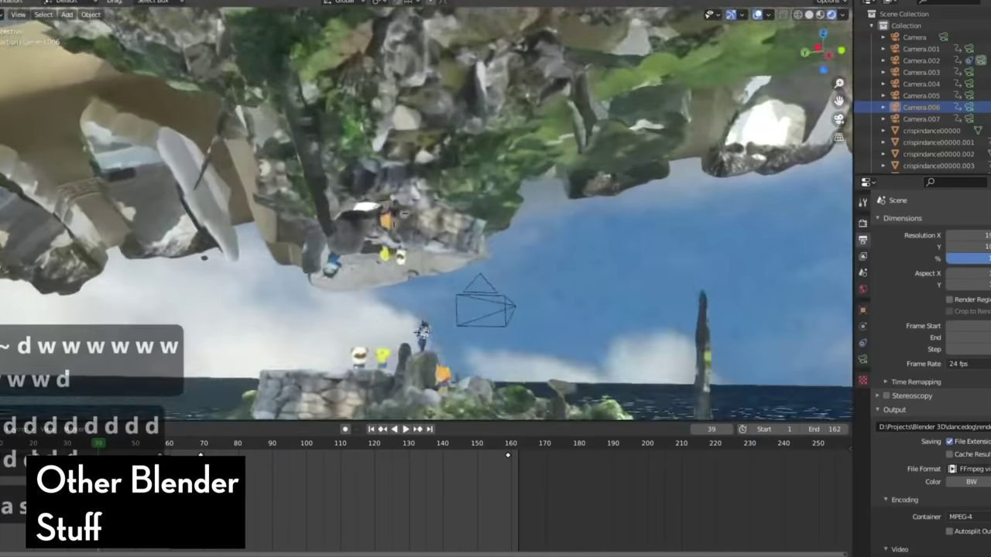
pyautogui.press('a')
pyautogui.press('s')
# Step: Keep the wide view and play the animation
pyautogui.click(393, 209)
pyautogui.press('space')
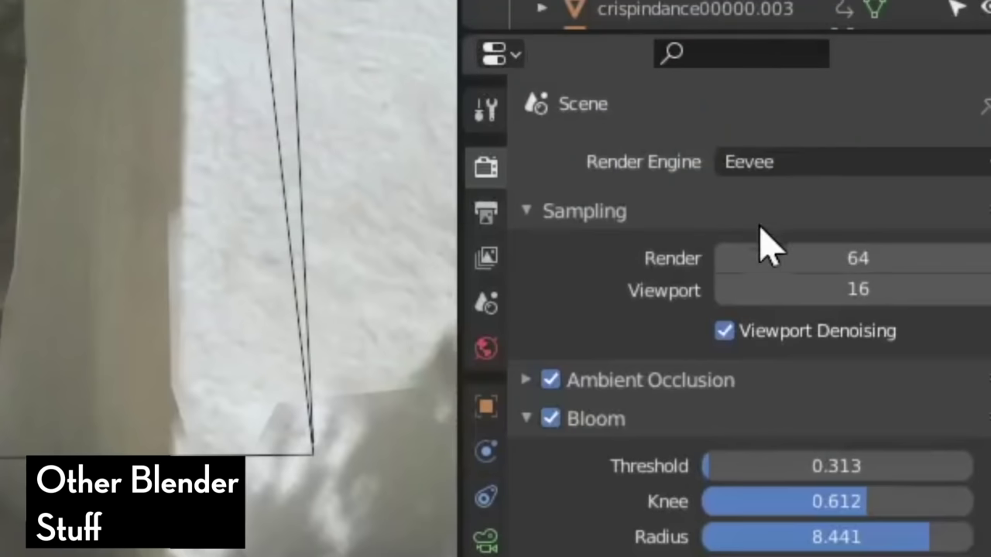
pyautogui.click(774, 162)
# Step: Switch to Cycles, make Camera.002 active, and check the render6 MPEG-4 output before rendering the animation
pyautogui.click(778, 276)
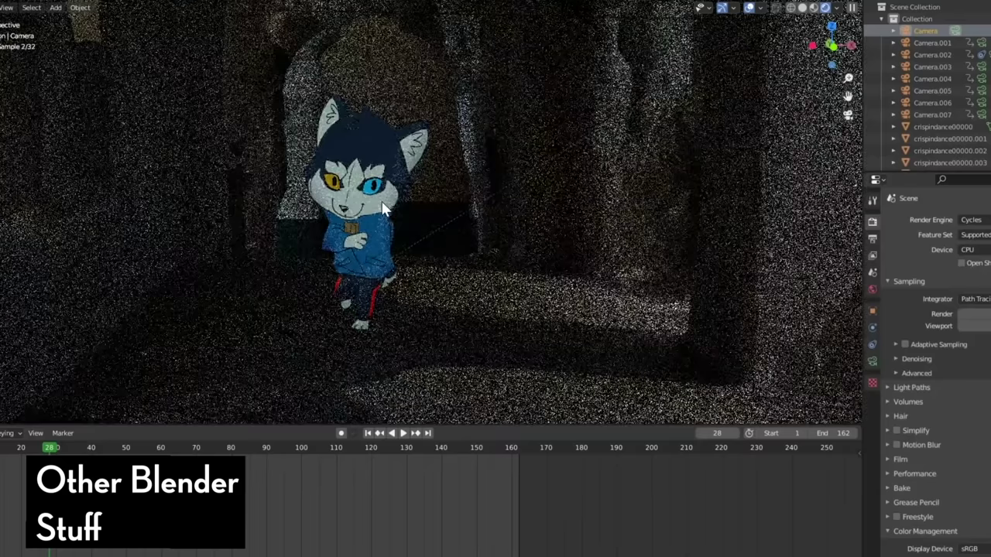
pyautogui.click(385, 209)
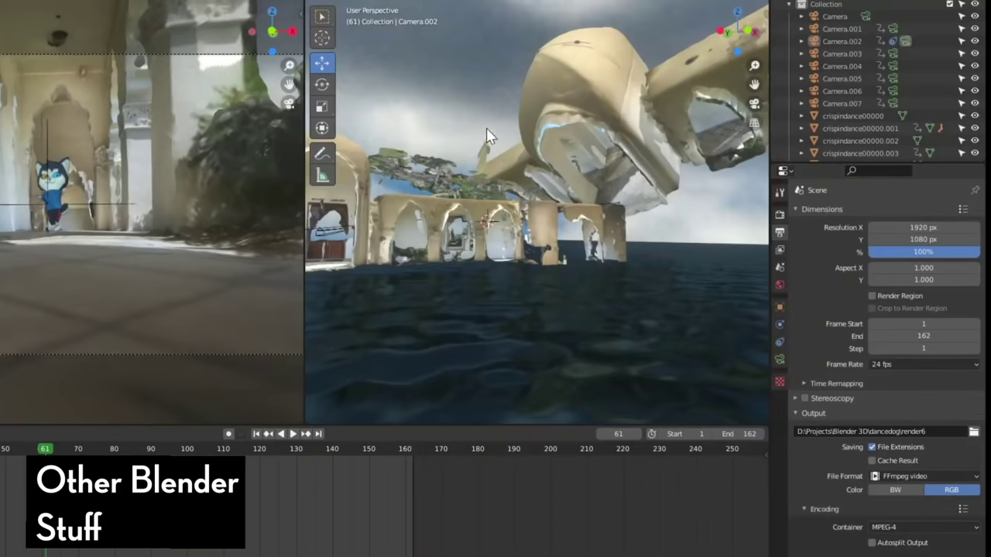
pyautogui.scroll(6, 537, 212)
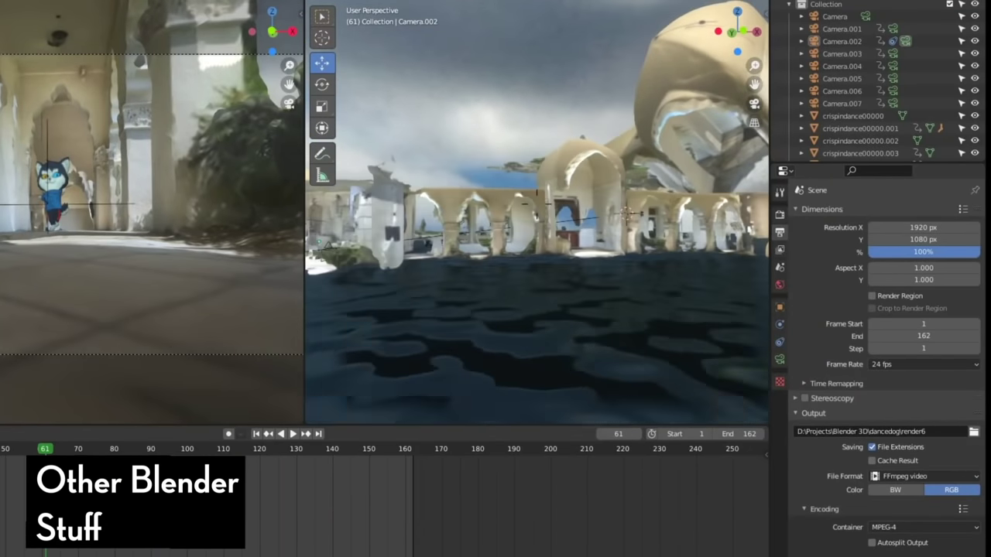
pyautogui.scroll(8, 537, 203)
pyautogui.scroll(8, 537, 212)
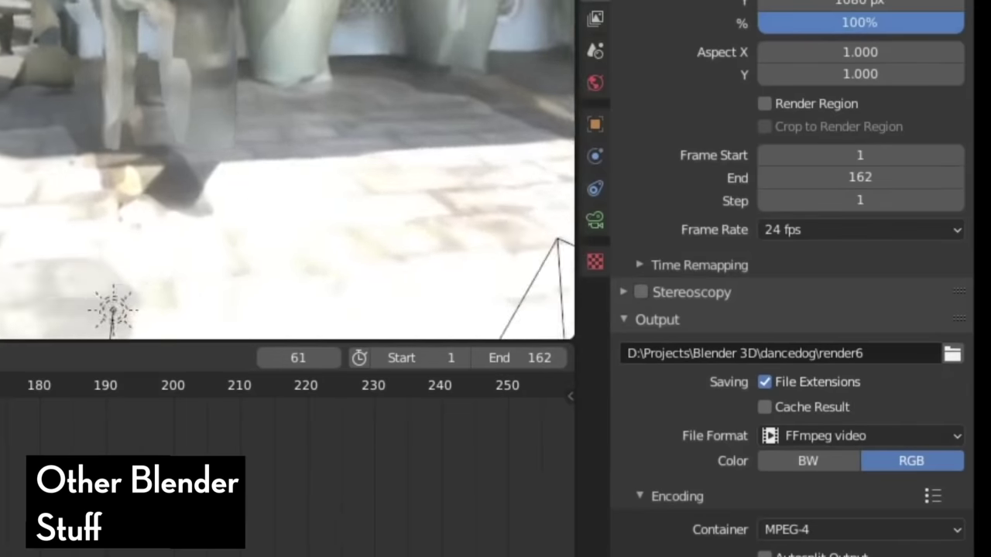
pyautogui.scroll(8, 287, 170)
pyautogui.scroll(8, 286, 170)
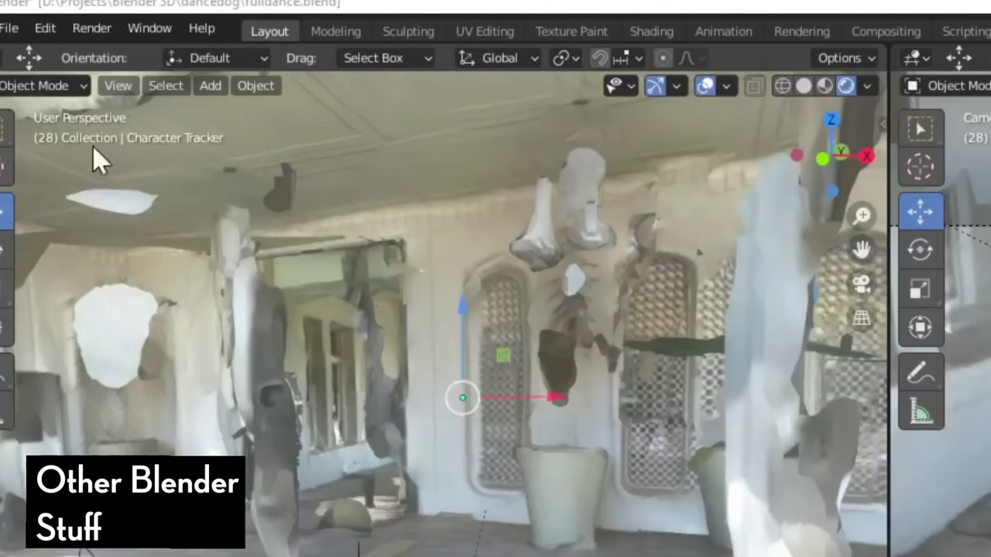
pyautogui.click(92, 28)
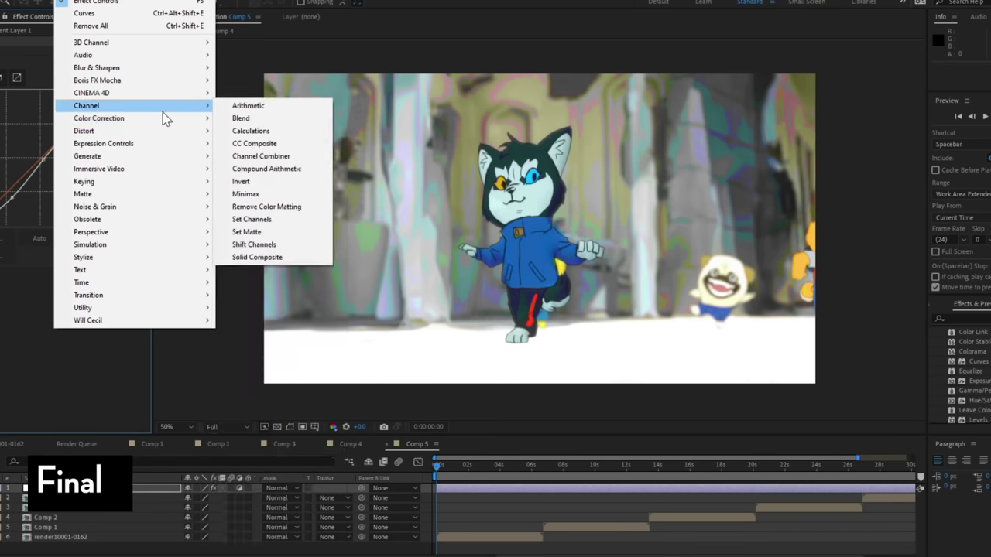
# Step: Add CC Vignette to Adjustment Layer 1, raise Amount to 131, and preview Comp 5
pyautogui.click(278, 411)
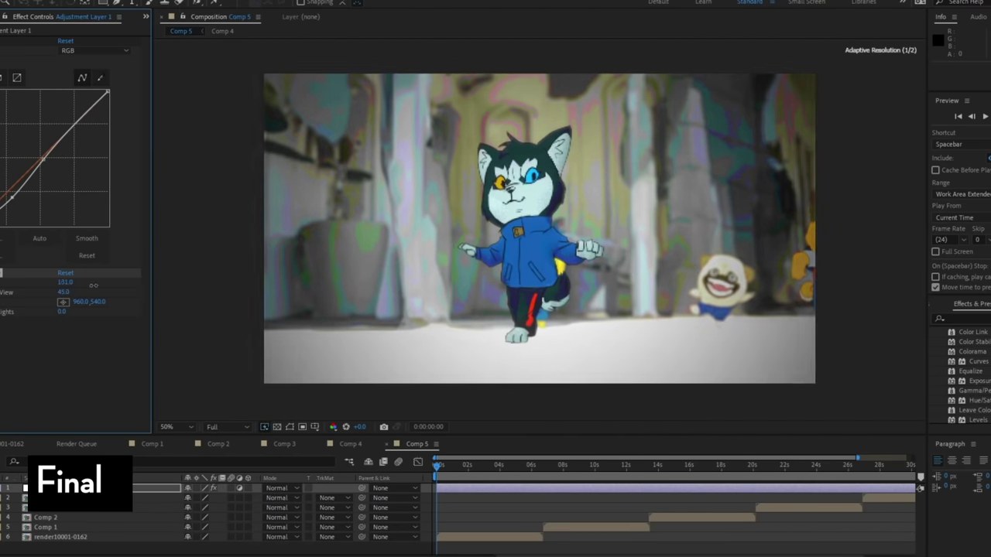
pyautogui.moveTo(88, 303); pyautogui.dragTo(81, 318)
pyautogui.press('space')
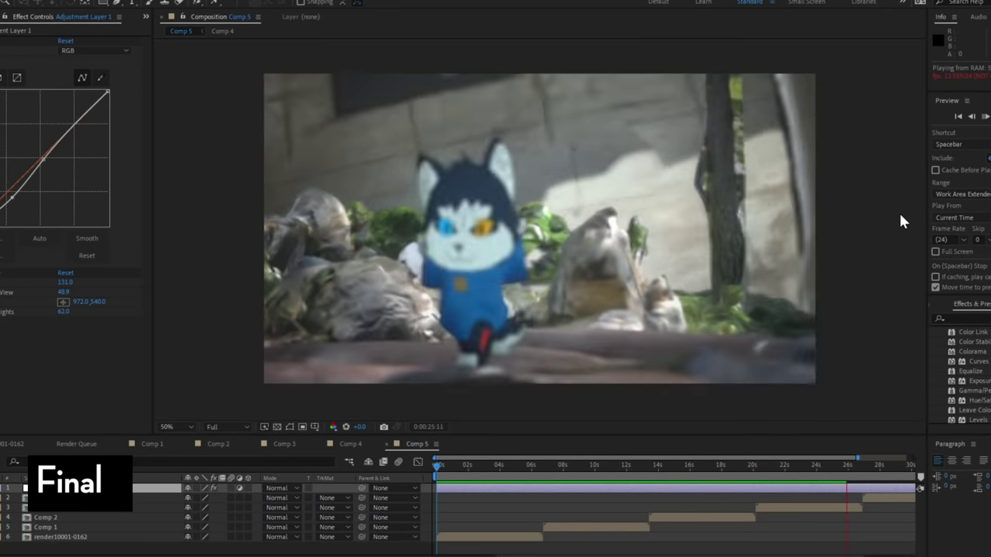
# Step: Add Selective Color to the adjustment layer and tint its Blacks (one to 17%, another -11%, the last reduced)
pyautogui.click(348, 444)
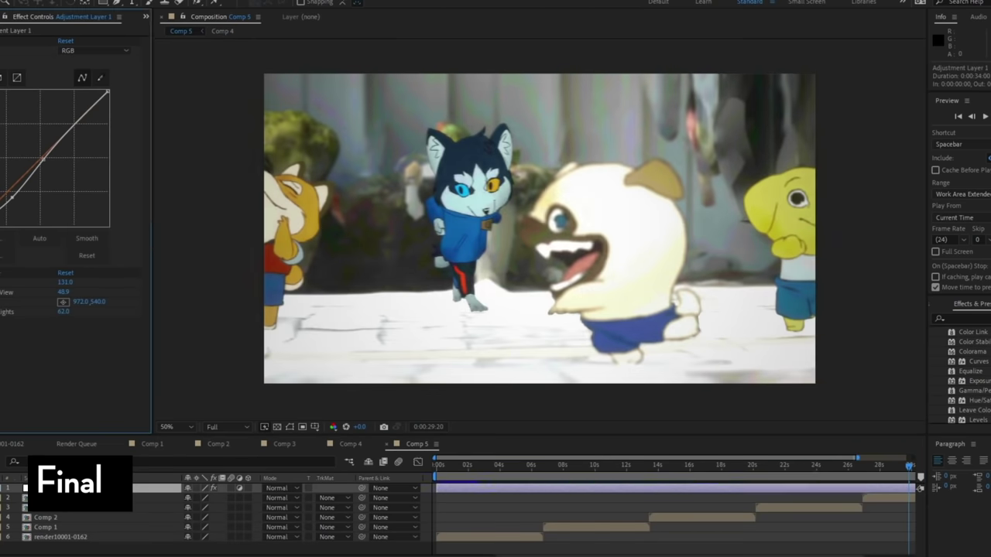
pyautogui.rightClick(53, 348)
pyautogui.moveTo(101, 119)
pyautogui.click(303, 542)
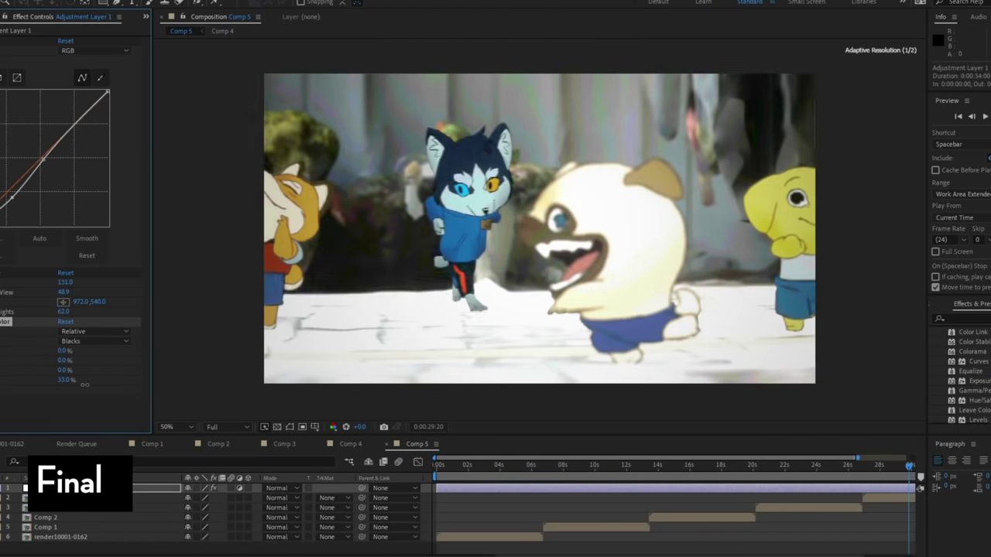
pyautogui.press('space')
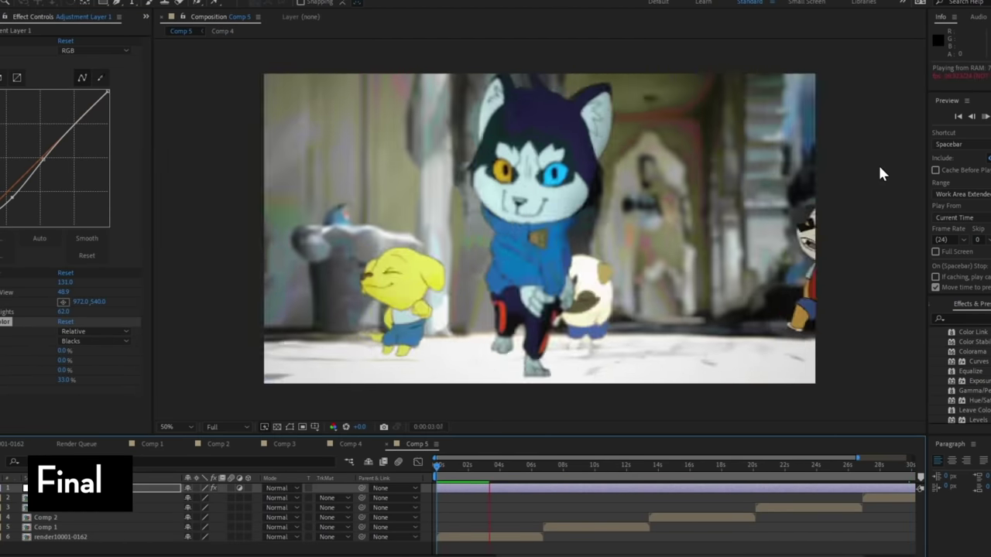
pyautogui.moveTo(65, 350); pyautogui.dragTo(400, 307)
pyautogui.moveTo(65, 370); pyautogui.dragTo(183, 350)
pyautogui.moveTo(67, 379); pyautogui.dragTo(151, 411)
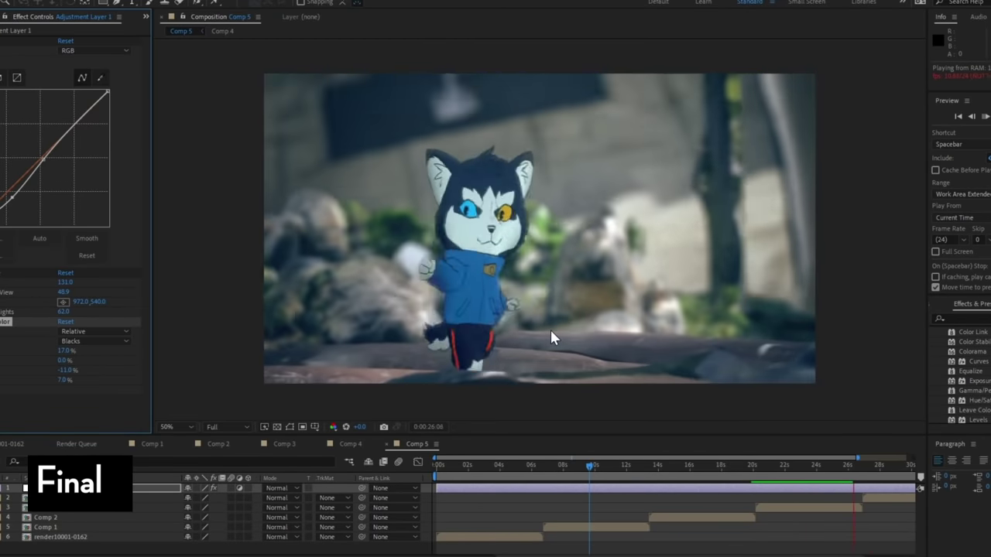
# Step: Open the render10001-0162 precomp, then return to Comp 5 and check later shots
pyautogui.click(511, 536)
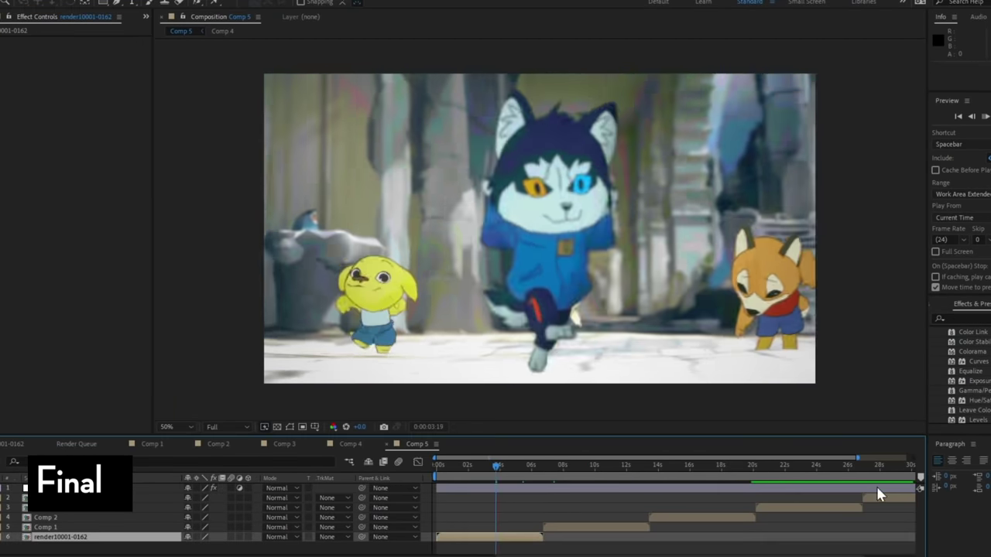
pyautogui.press('KP_Enter')
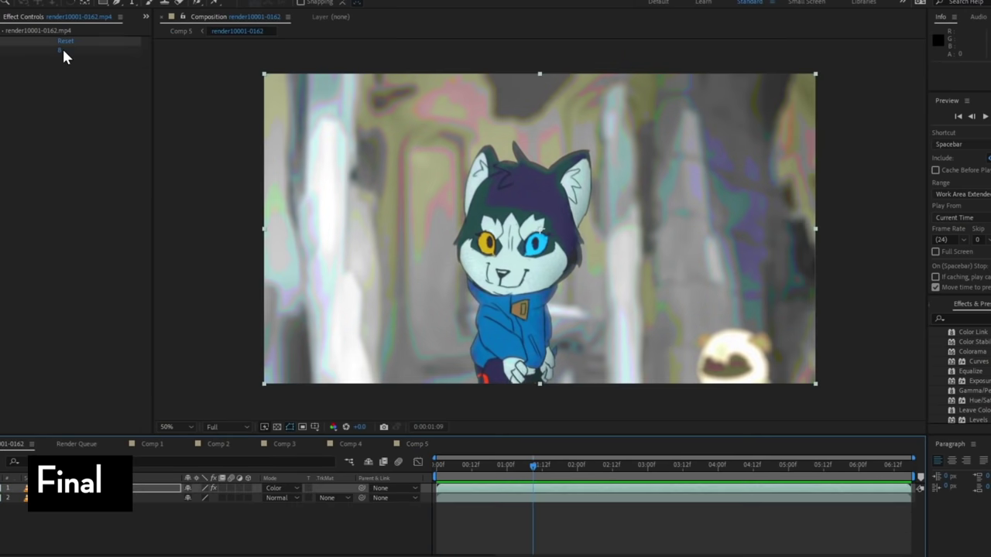
pyautogui.click(416, 443)
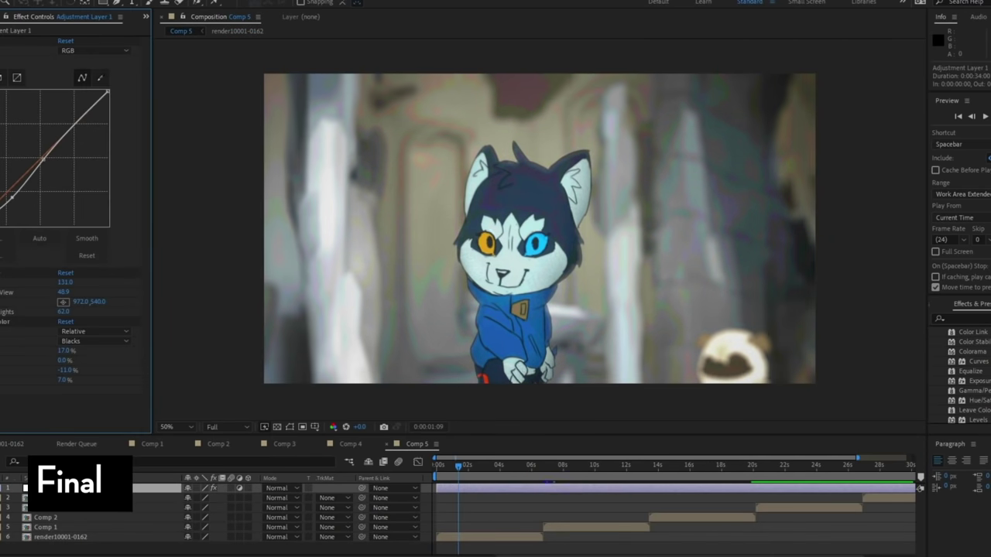
pyautogui.click(794, 465)
pyautogui.click(685, 465)
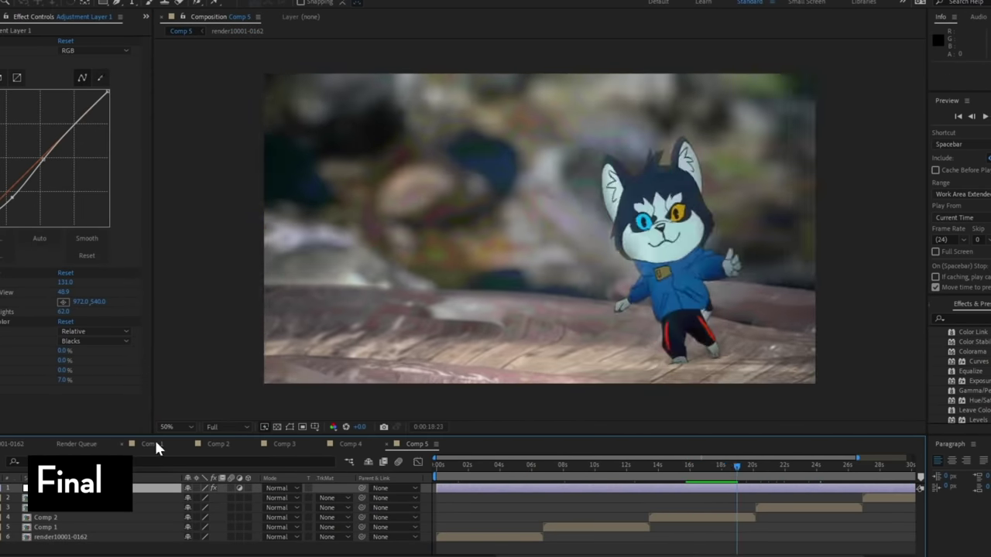
# Step: Give Comp 1's footage layer a Fast Box Blur and preview it
pyautogui.click(152, 443)
pyautogui.rightClick(51, 136)
pyautogui.moveTo(93, 69)
pyautogui.click(313, 195)
pyautogui.press('space')
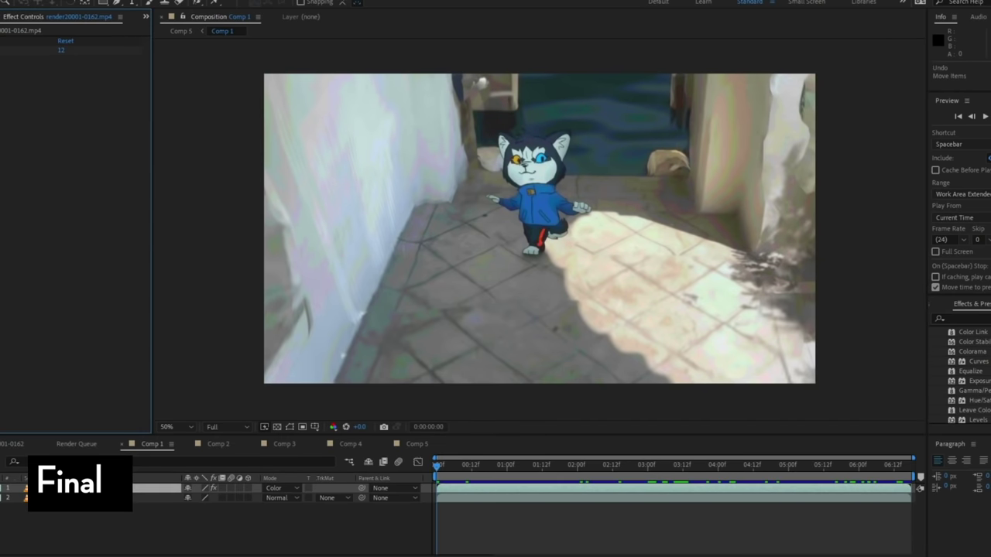